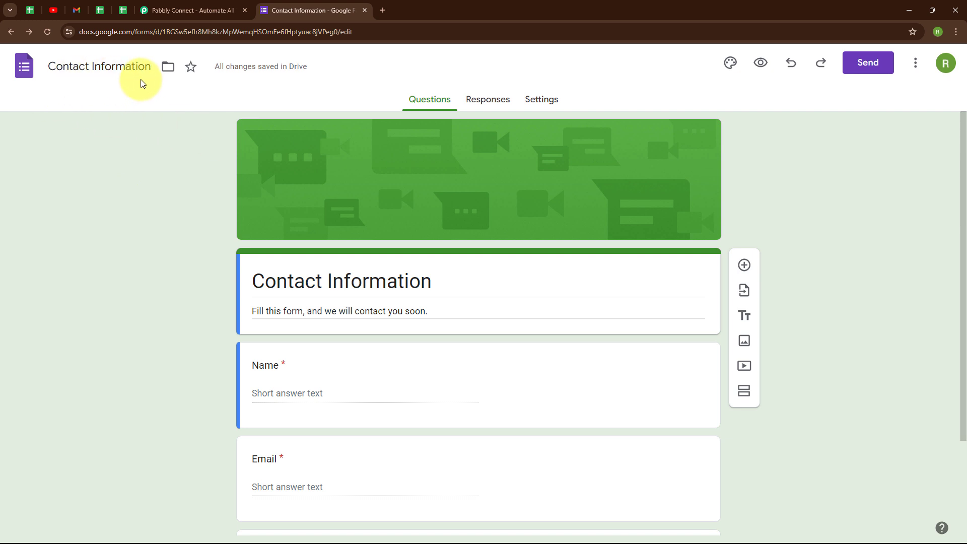
Scroll through the Contact Information form's Name, Email and Phone number questions
scroll(219, 259, "down", 3)
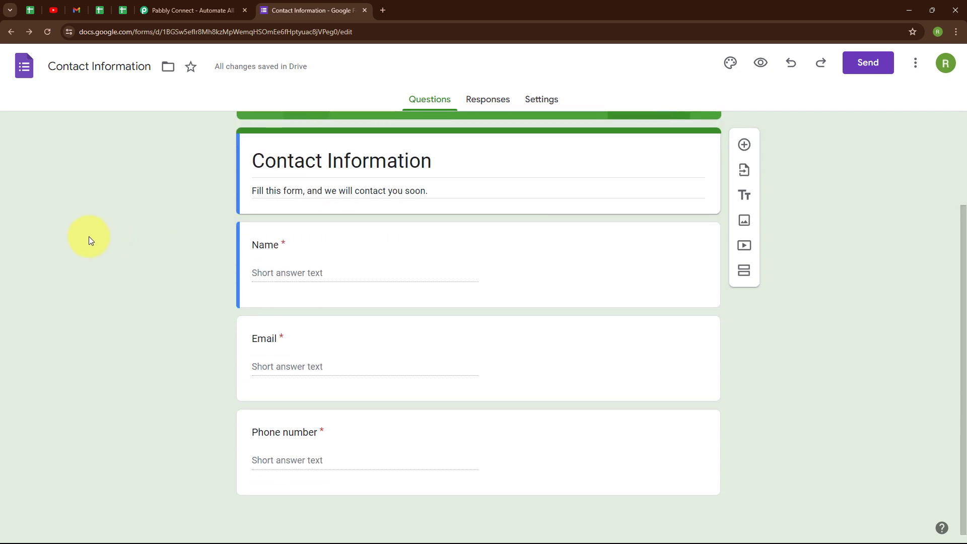
scroll(80, 229, "up", 3)
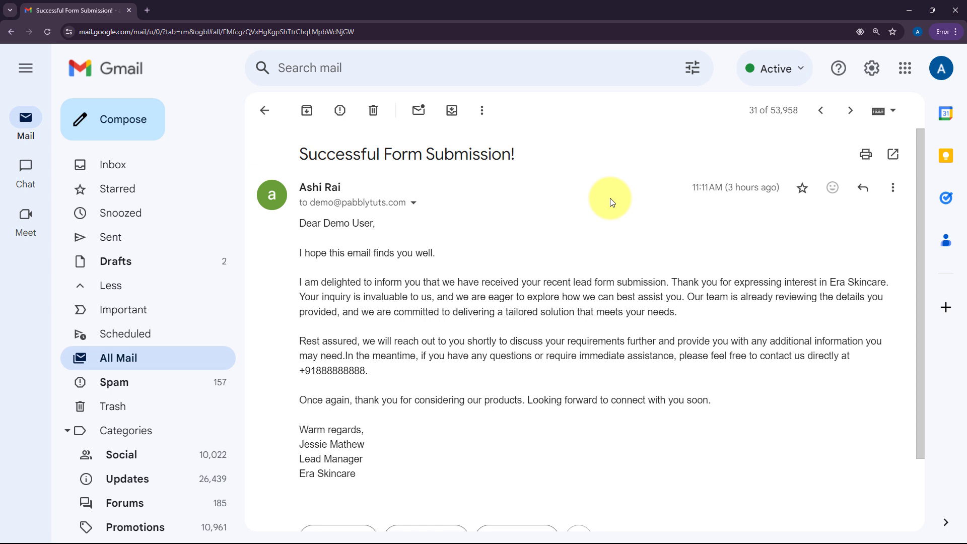
Switch from Gmail to the browser window with the Pabbly Connect homepage
key("alt+Tab")
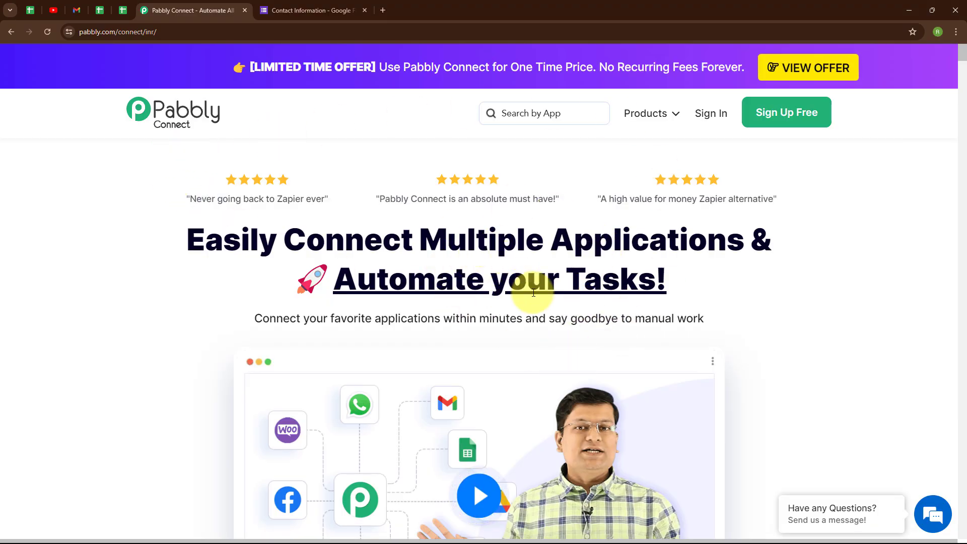
Sign in to Pabbly and launch the Pabbly Connect app from All Pabbly Apps
left_click(168, 33)
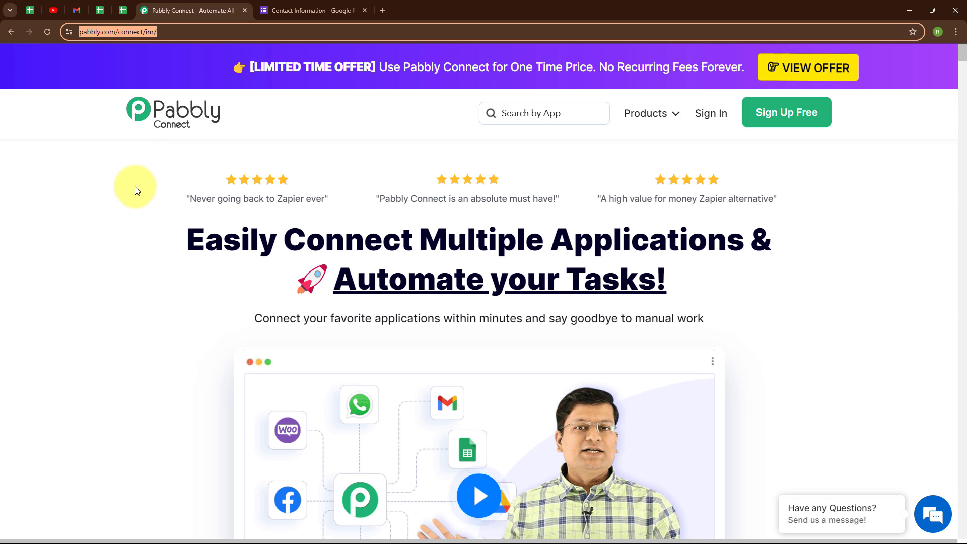
left_click(151, 229)
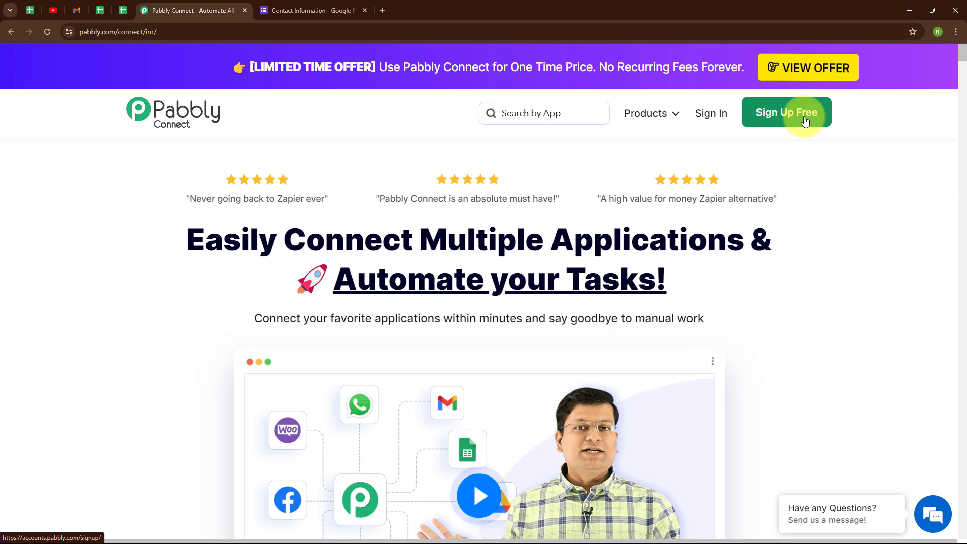
left_click(719, 117)
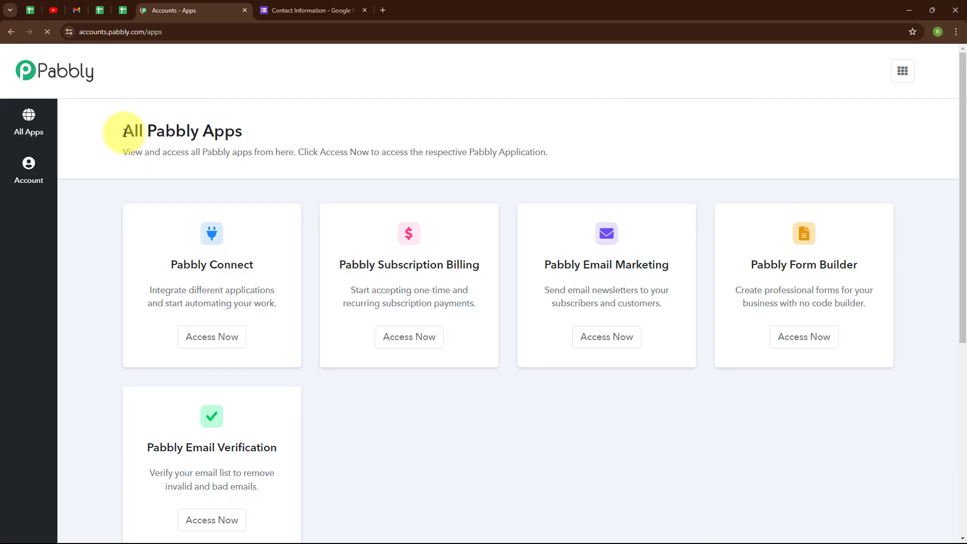
left_click_drag(125, 130, 279, 144)
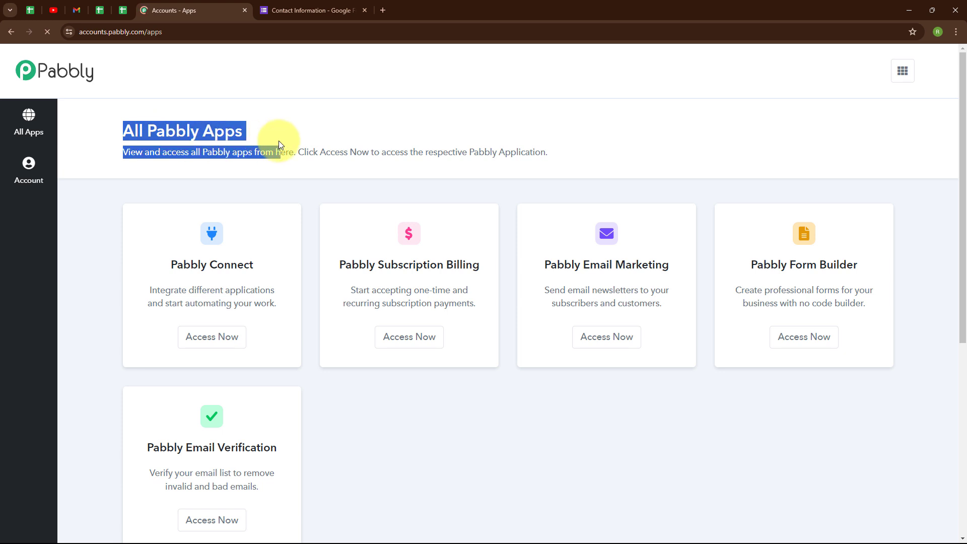
left_click(282, 141)
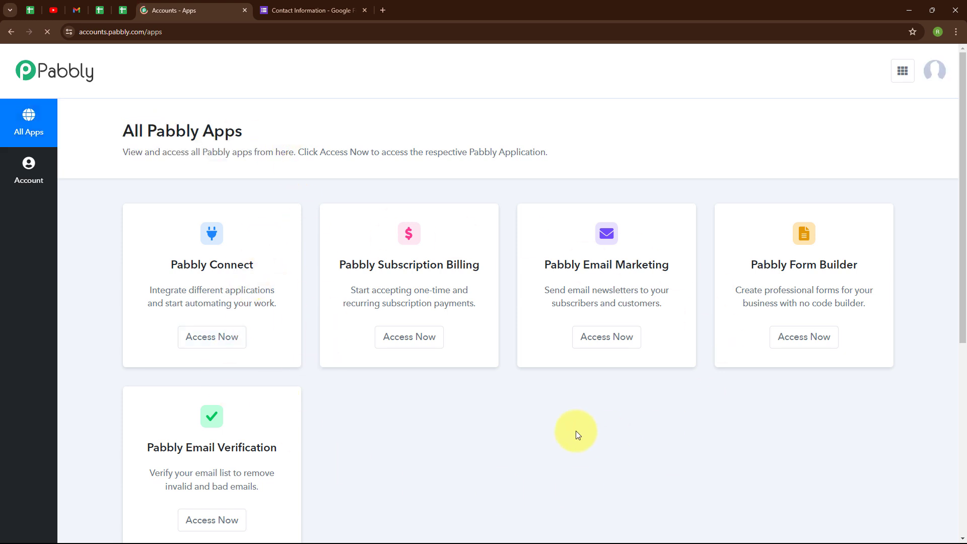
left_click(212, 337)
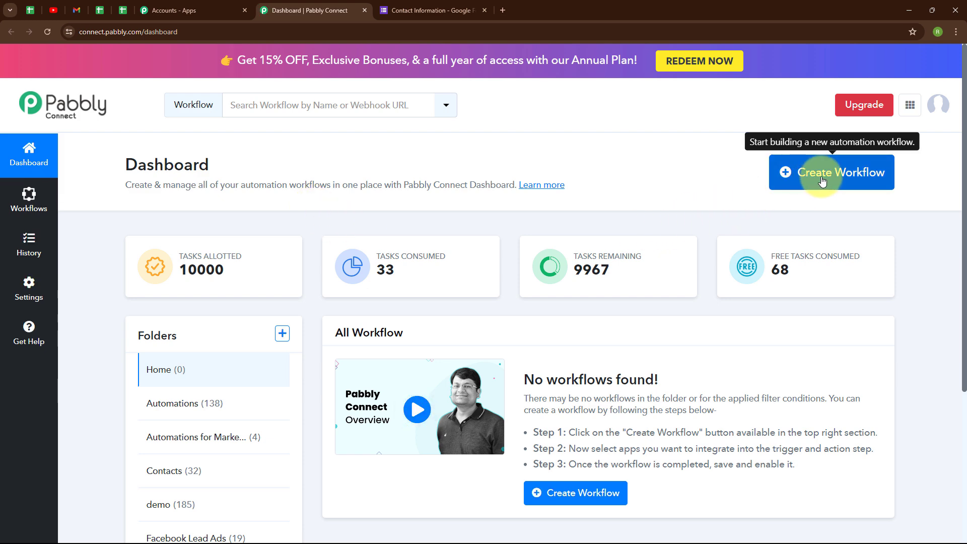
Start a workflow named 'Send Outlook Email on Google Forms Submission' in the Automations folder
left_click(823, 181)
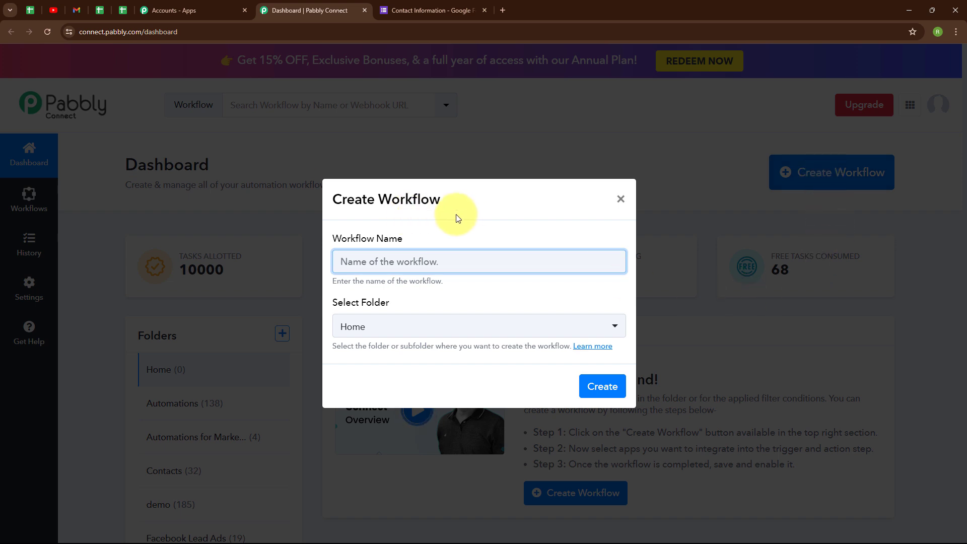
type("Send Outlook Email on Google Forms Submission")
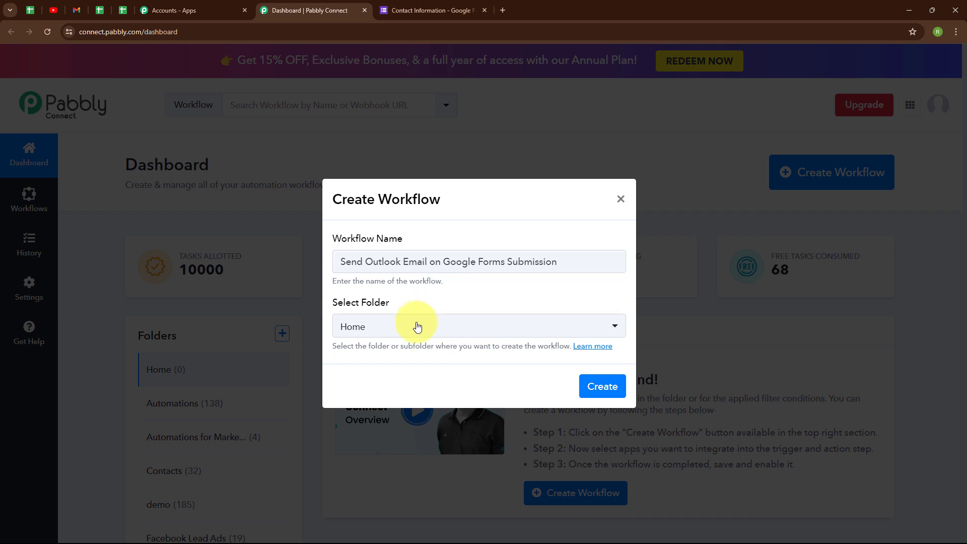
left_click(396, 330)
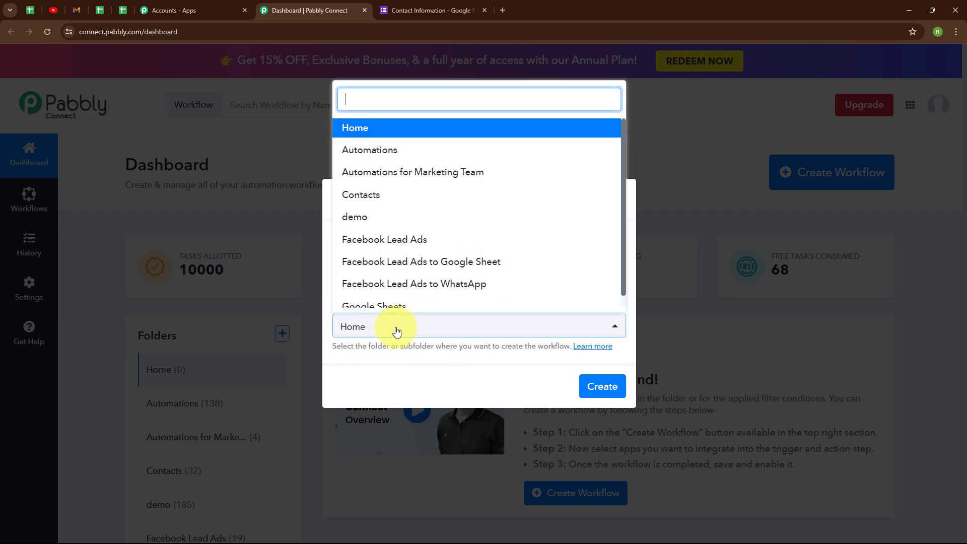
left_click(401, 149)
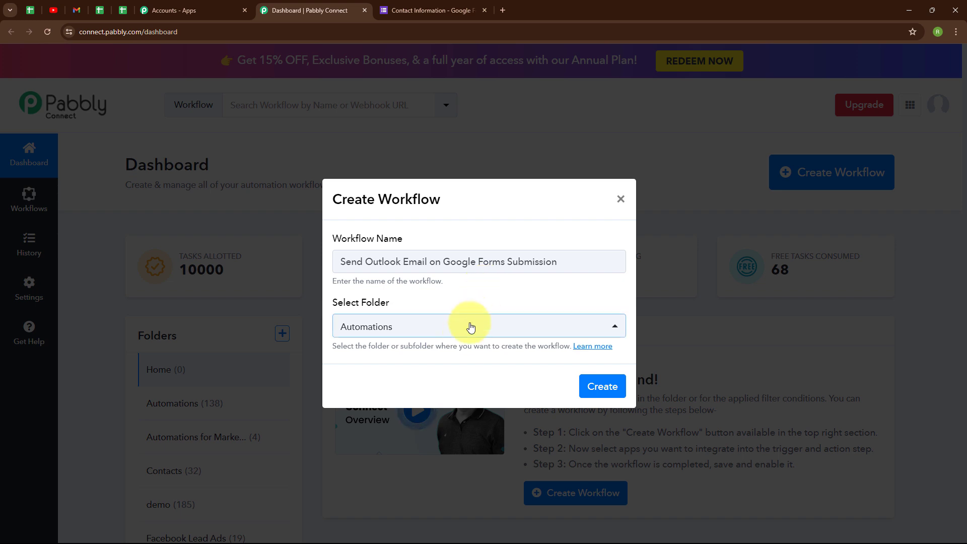
Read the workflow folders help article, then create the workflow and collapse its trigger
left_click(602, 352)
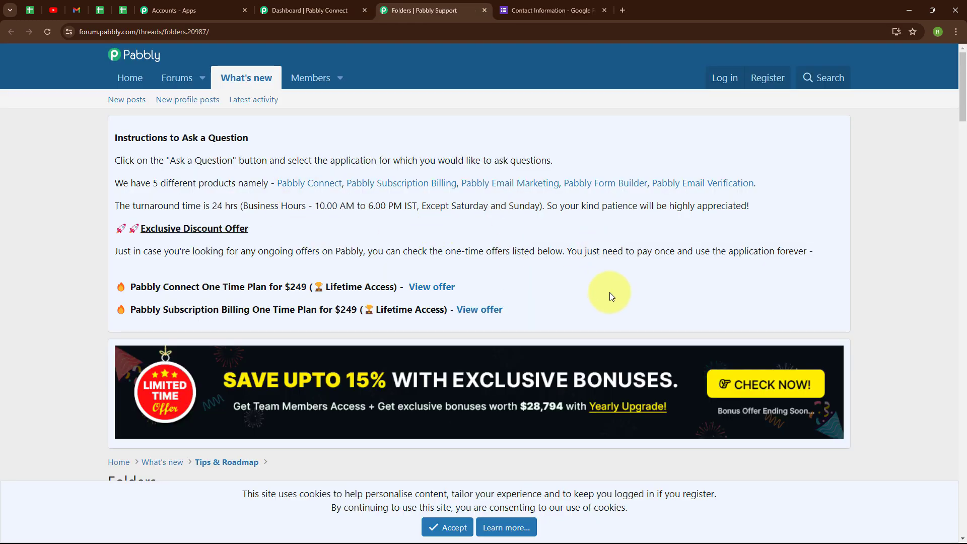
scroll(607, 308, "down", 4)
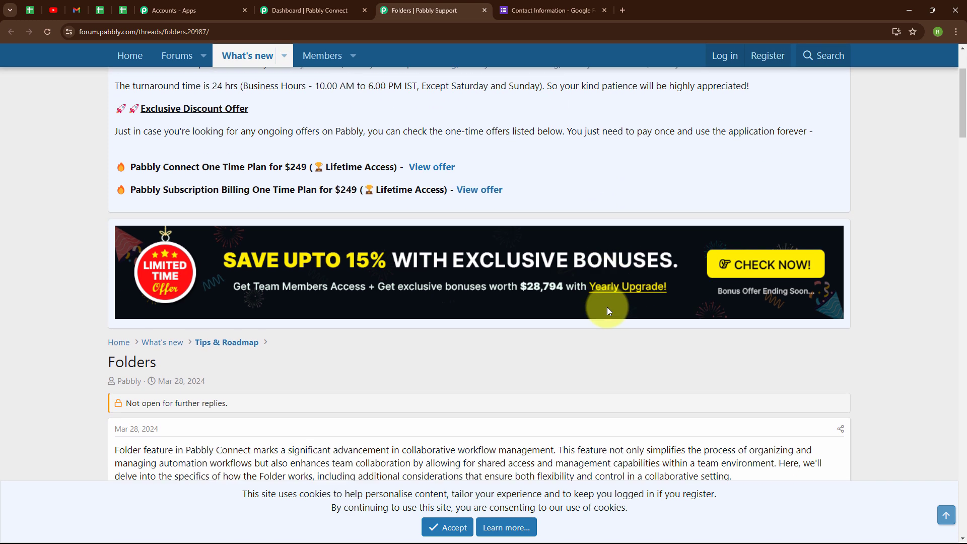
scroll(607, 309, "down", 4)
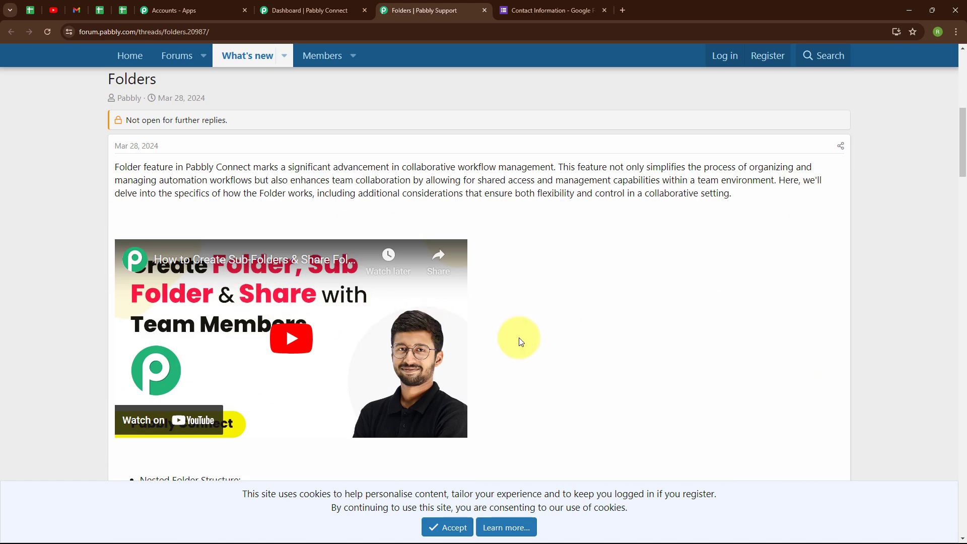
left_click(309, 10)
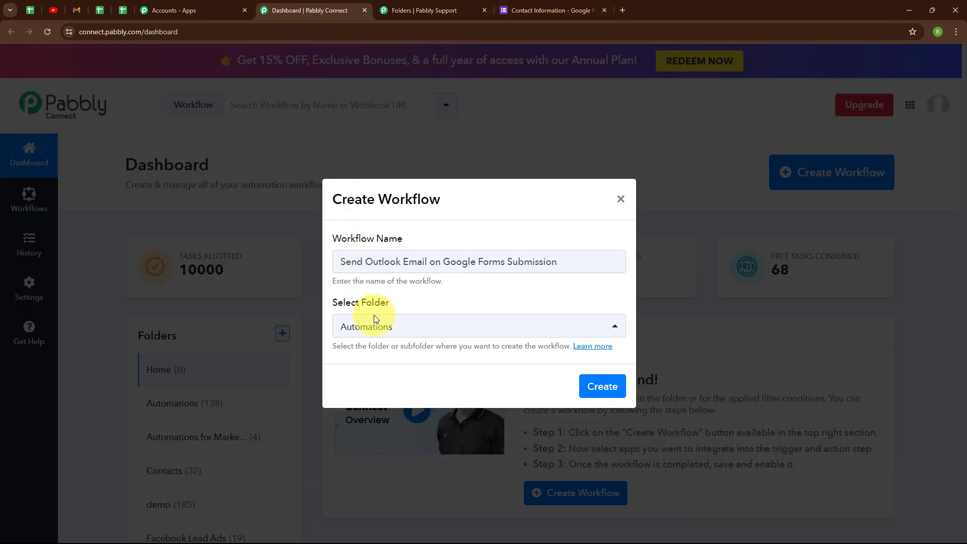
left_click(605, 389)
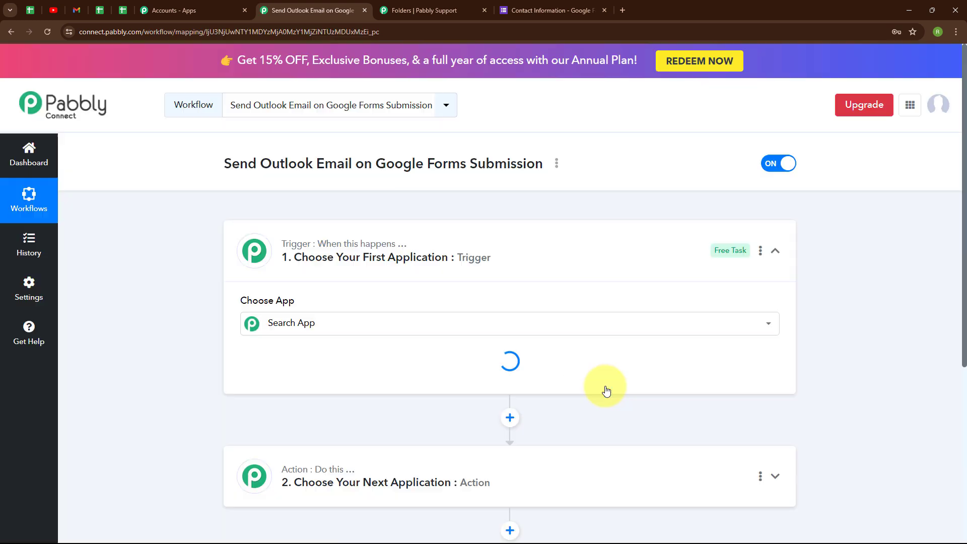
left_click(776, 255)
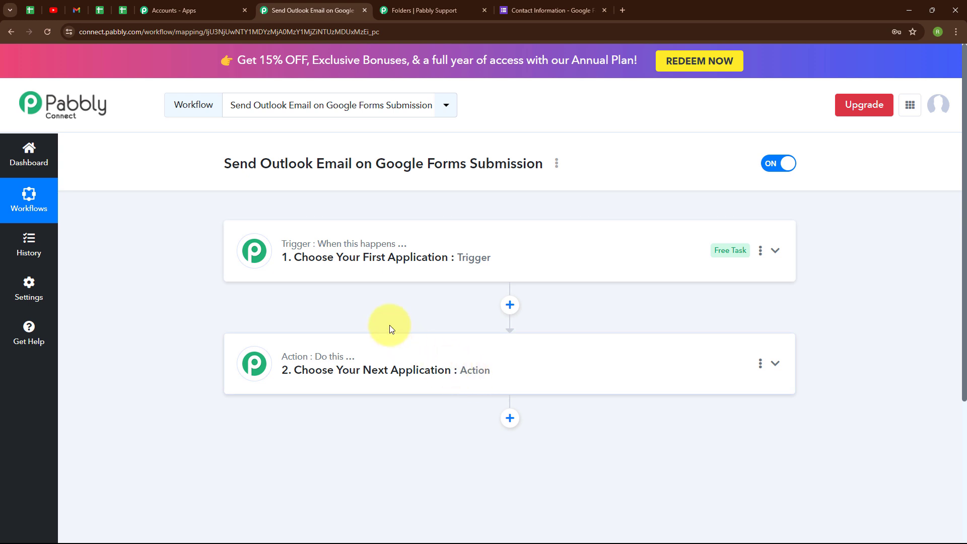
Set the trigger app to Google Forms with the New Response Received event
left_click(775, 251)
left_click(257, 334)
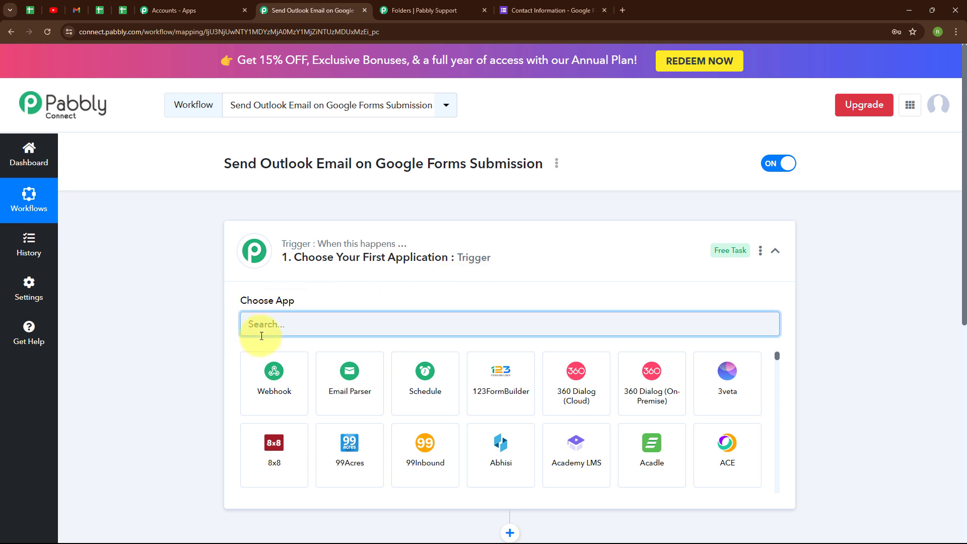
type("goo")
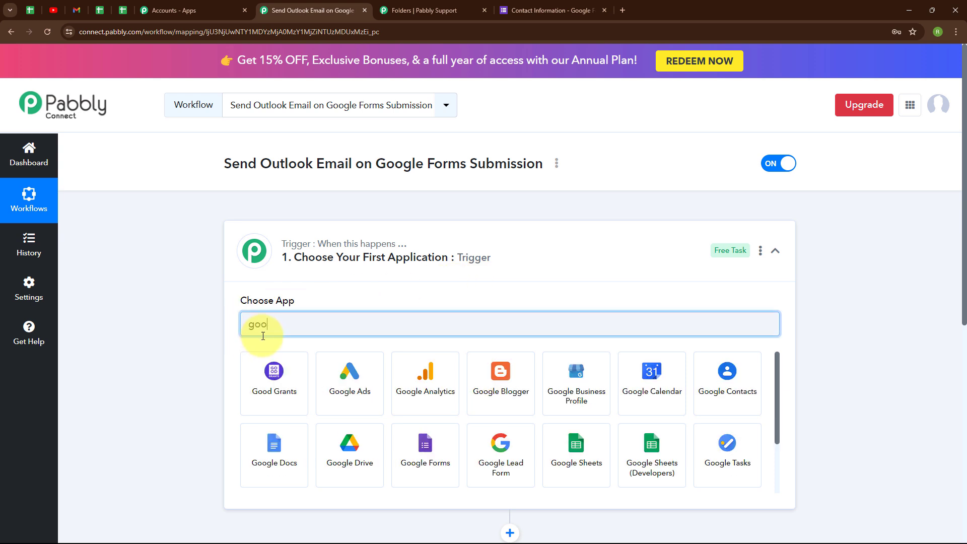
left_click(422, 466)
left_click(255, 383)
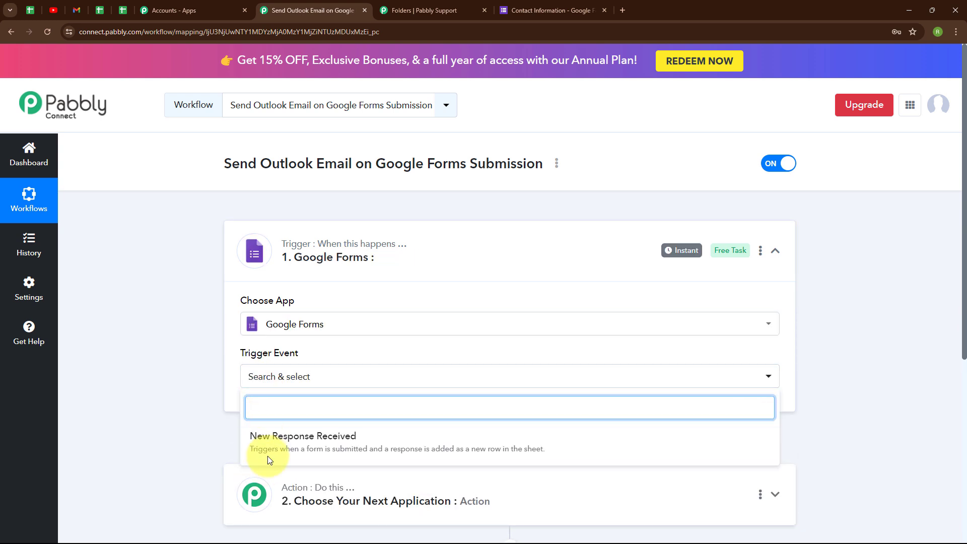
left_click(271, 442)
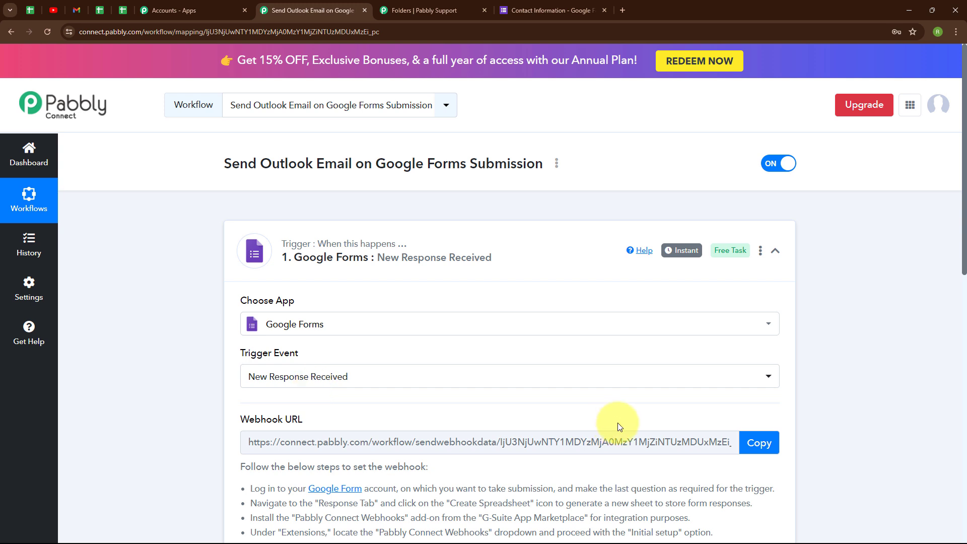
Review the webhook setup instructions, then return to the Contact Information form
scroll(692, 421, "down", 4)
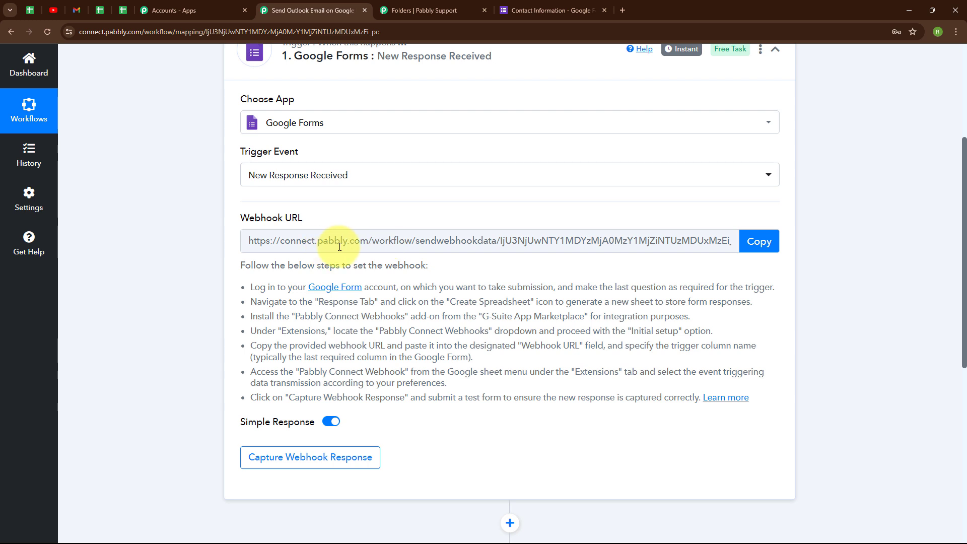
left_click_drag(250, 287, 790, 409)
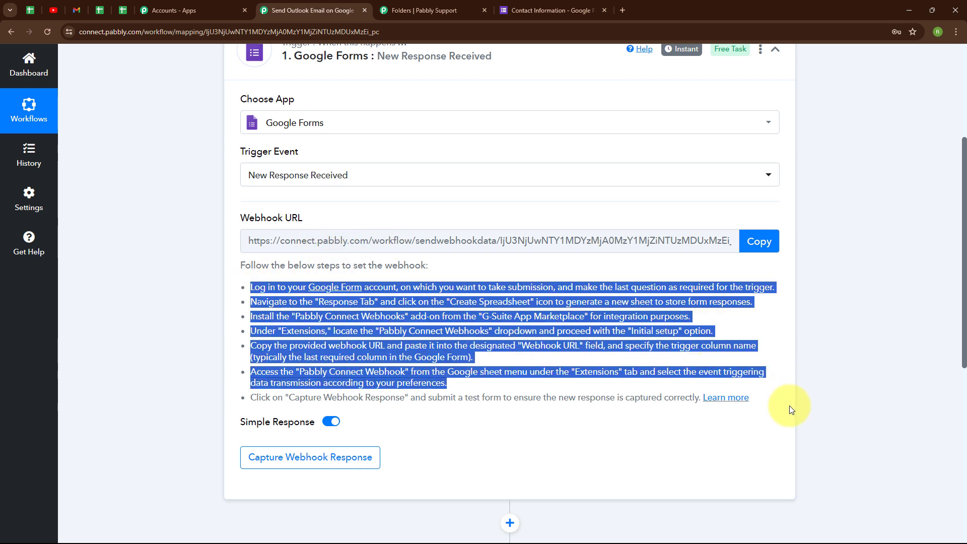
left_click(448, 437)
left_click(579, 10)
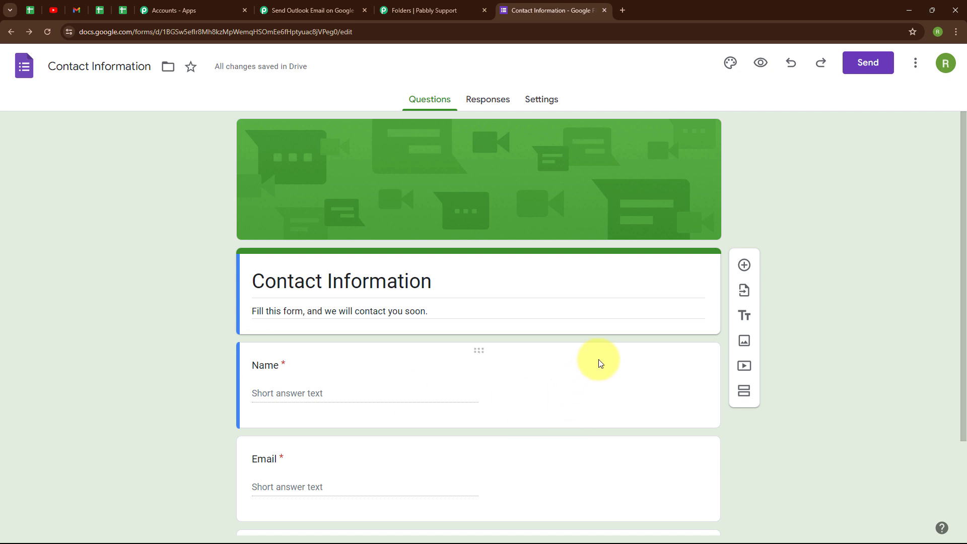
Confirm the Phone number short-answer question has Required switched on
scroll(600, 363, "down", 3)
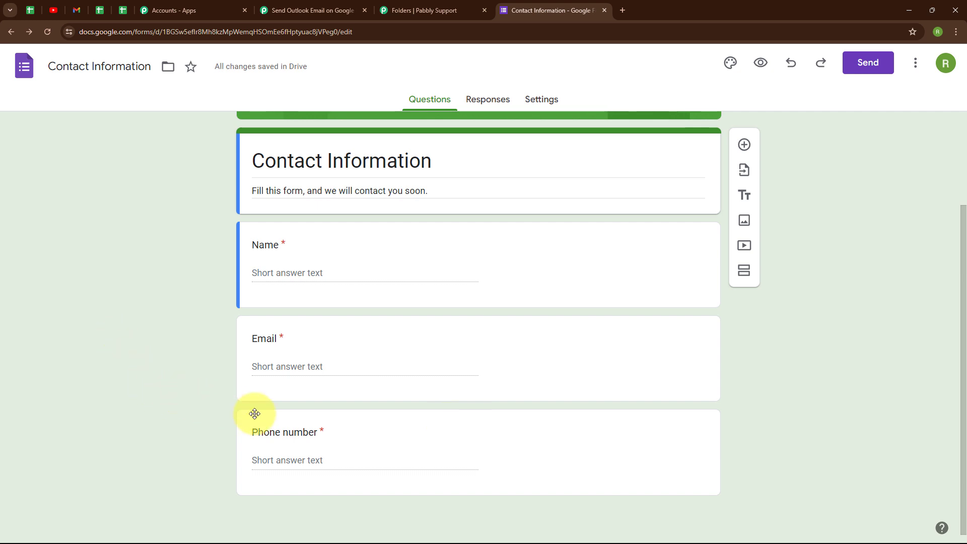
left_click(529, 429)
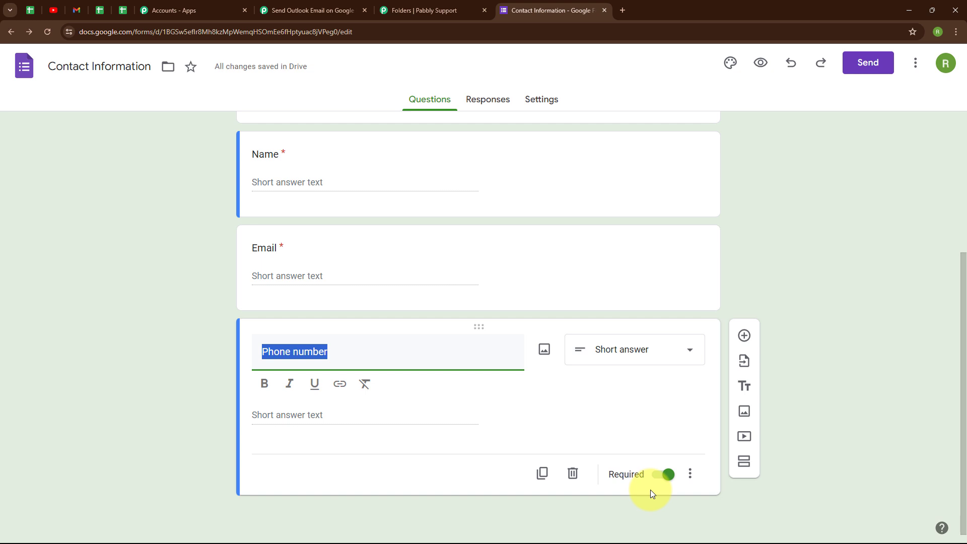
Send the form's responses to a newly created spreadsheet and view it in Sheets
left_click(471, 107)
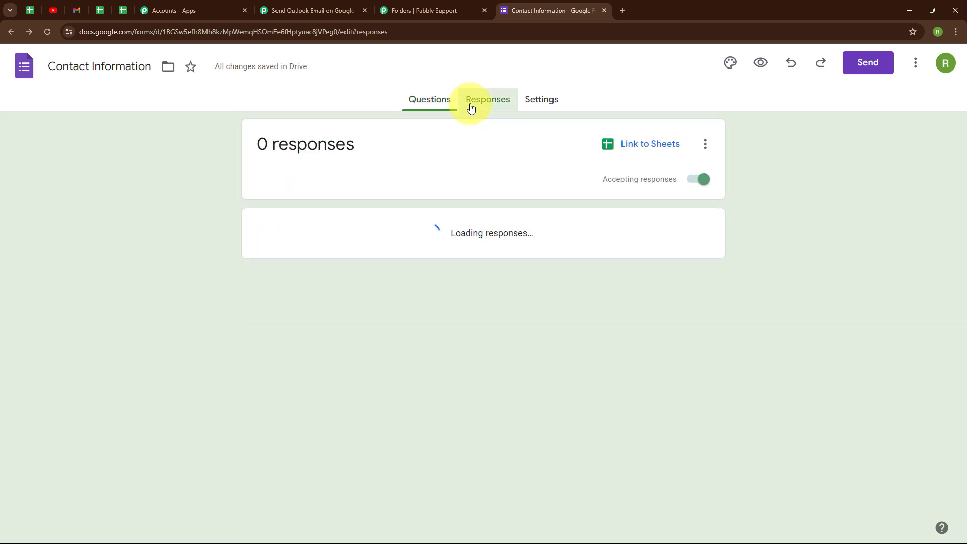
left_click(704, 145)
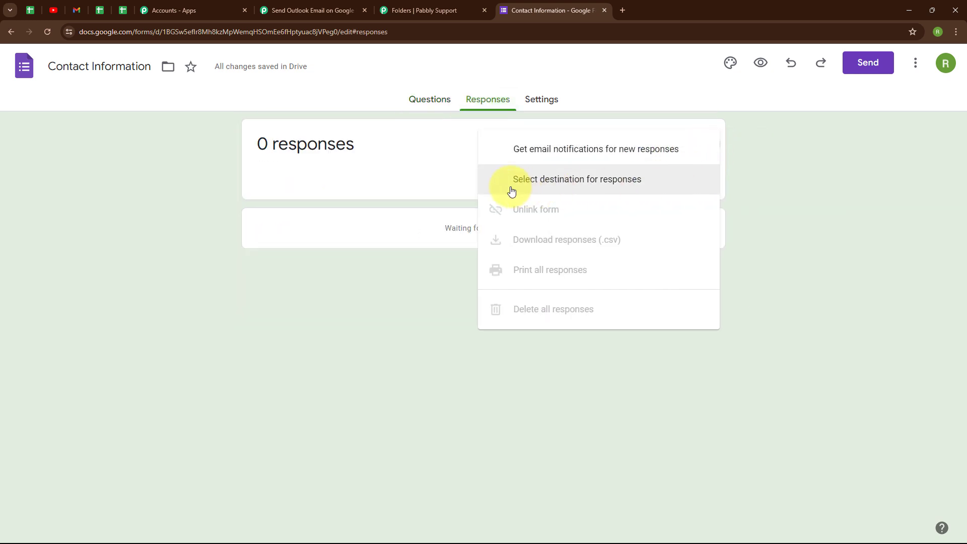
left_click(591, 184)
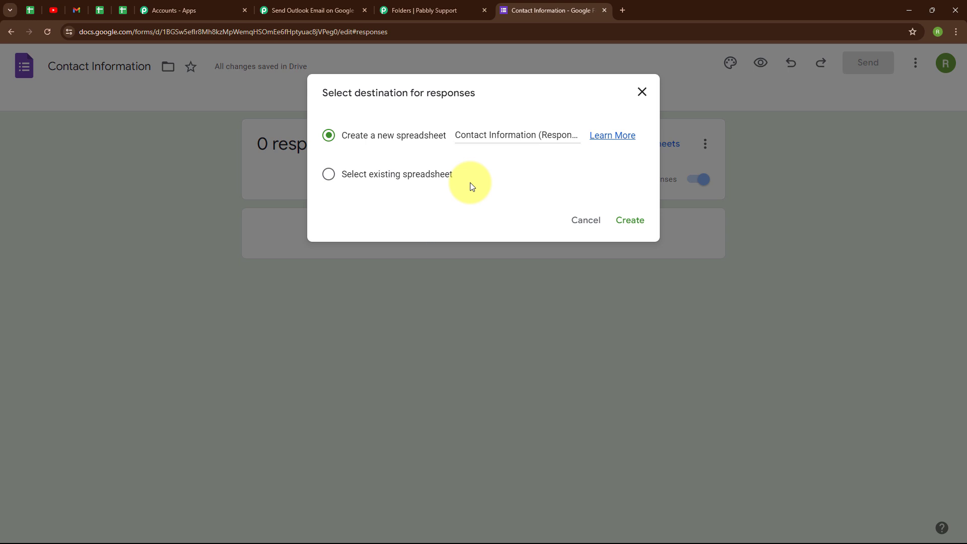
left_click(642, 221)
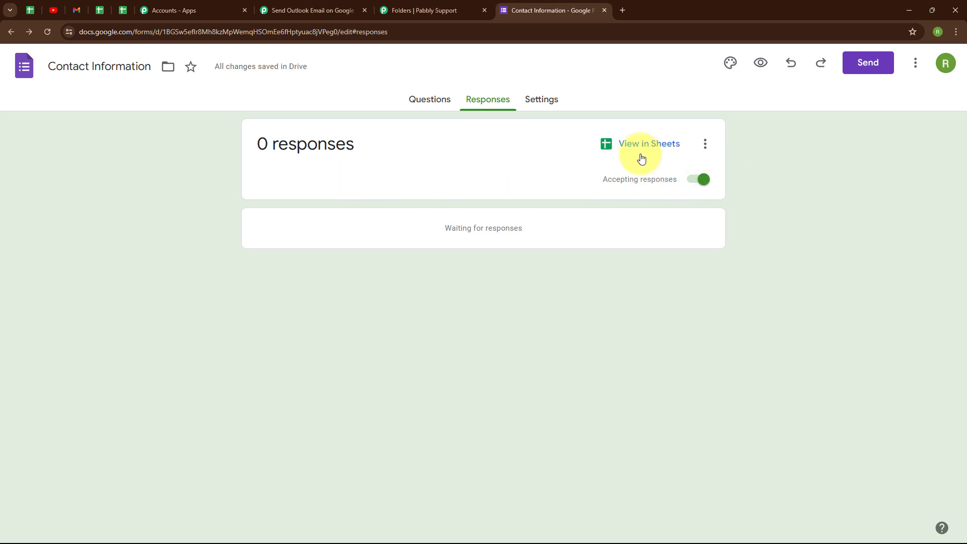
left_click(630, 146)
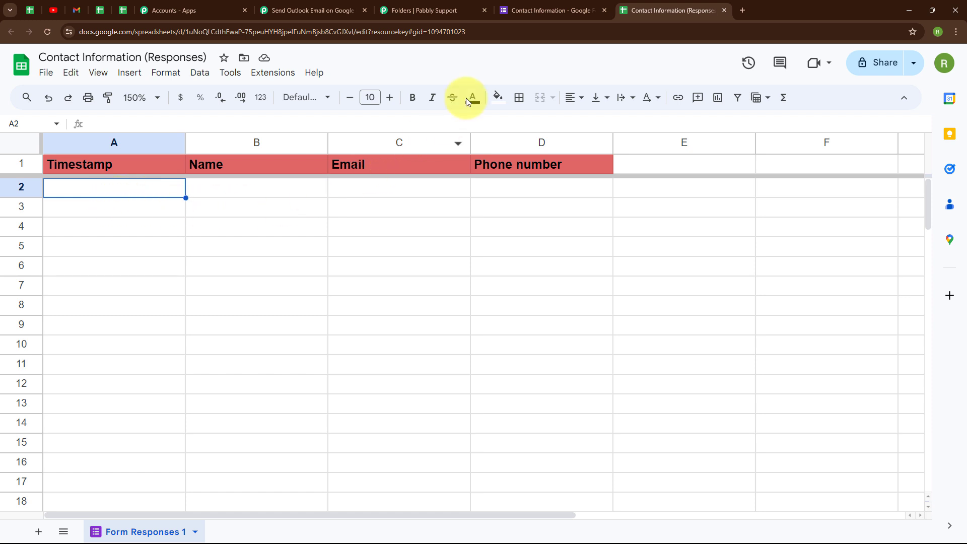
left_click(534, 6)
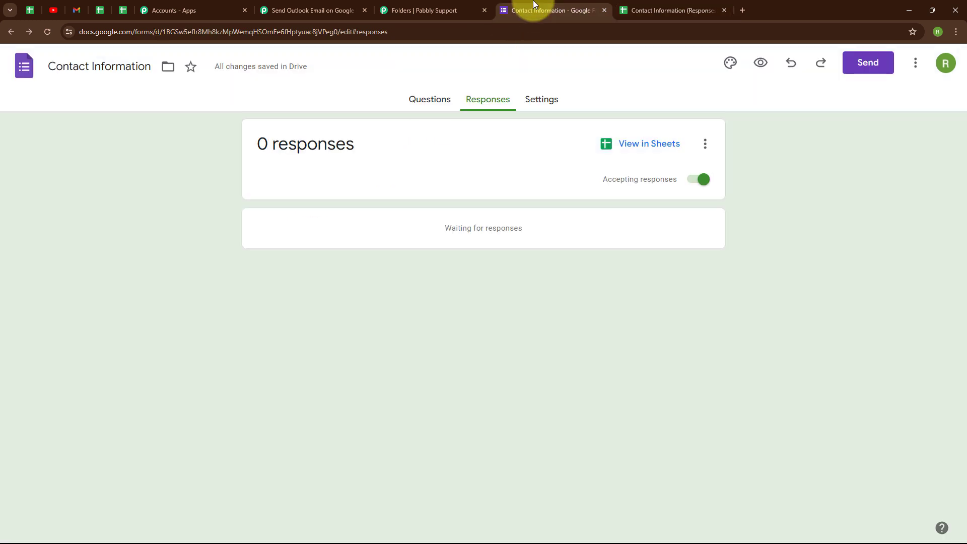
In the form preview, fill in a dummy name, e-mail address and phone number
left_click(761, 63)
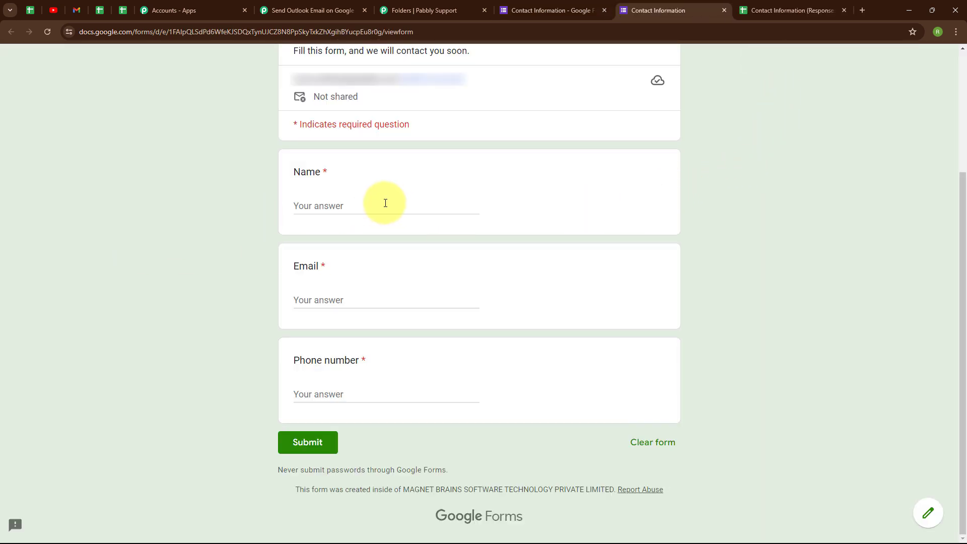
left_click(357, 204)
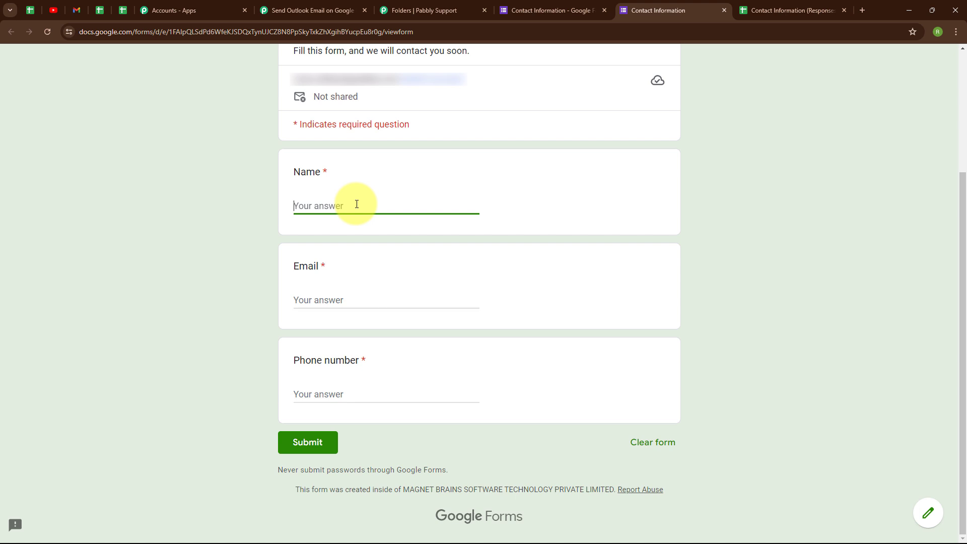
type("Dummy User")
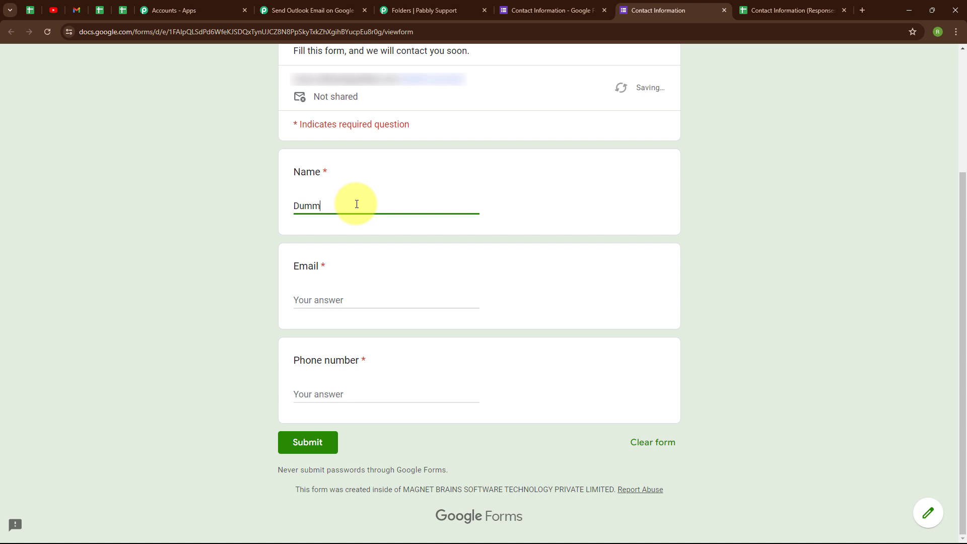
left_click(378, 302)
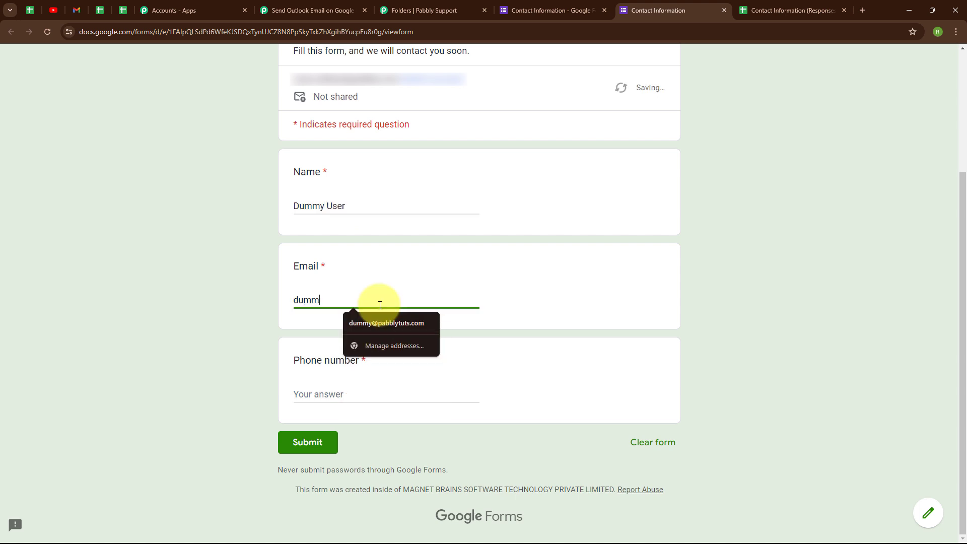
left_click(387, 323)
left_click(380, 393)
type("7777777777")
left_click(211, 371)
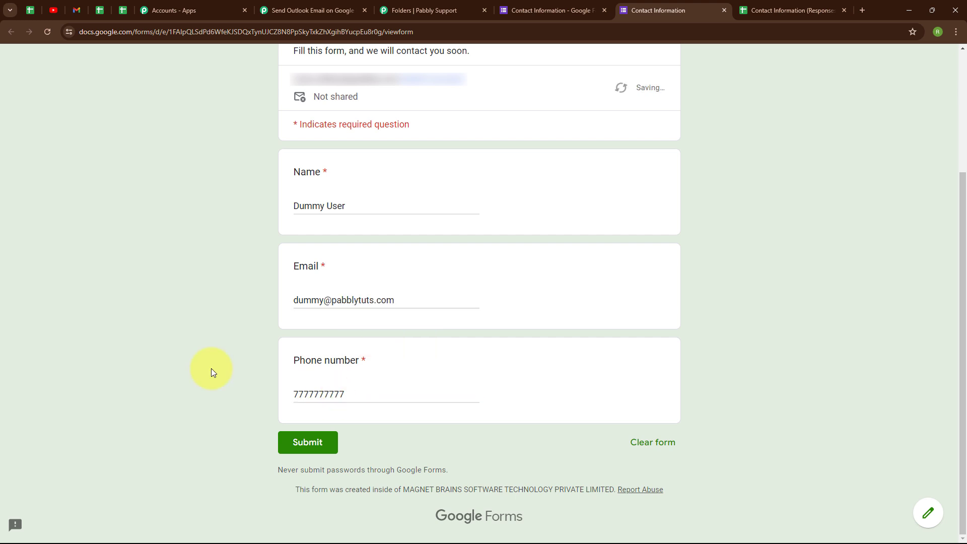
Submit the test response and go to the responses spreadsheet
left_click(317, 452)
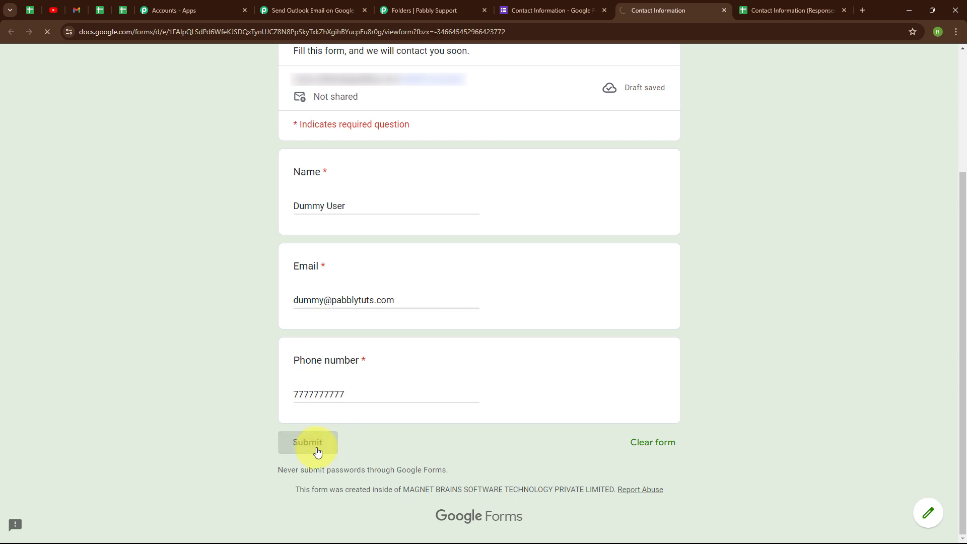
left_click_drag(292, 222, 470, 231)
left_click(453, 288)
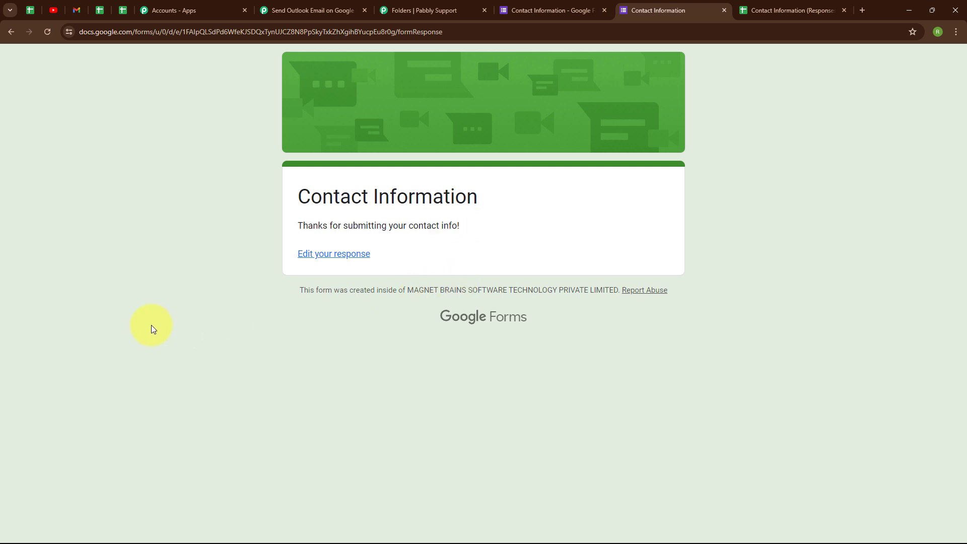
left_click(802, 4)
Open the Google Workspace Marketplace via Extensions > Add-ons > Get add-ons
left_click(145, 215)
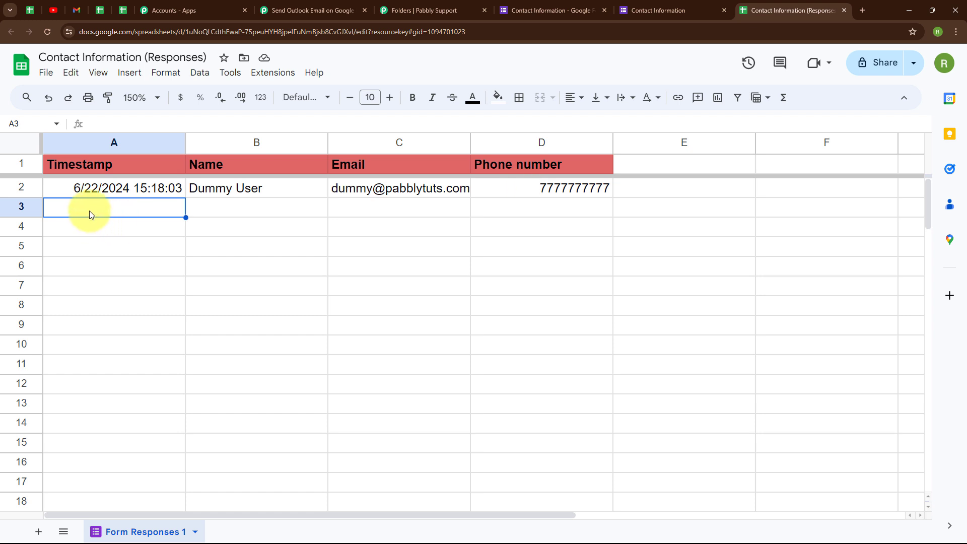
left_click(276, 83)
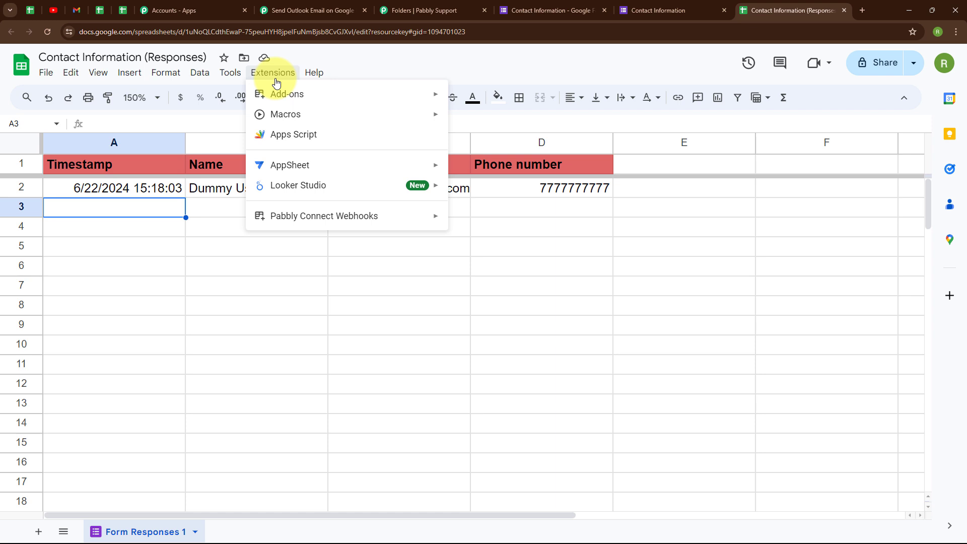
mouse_move(291, 99)
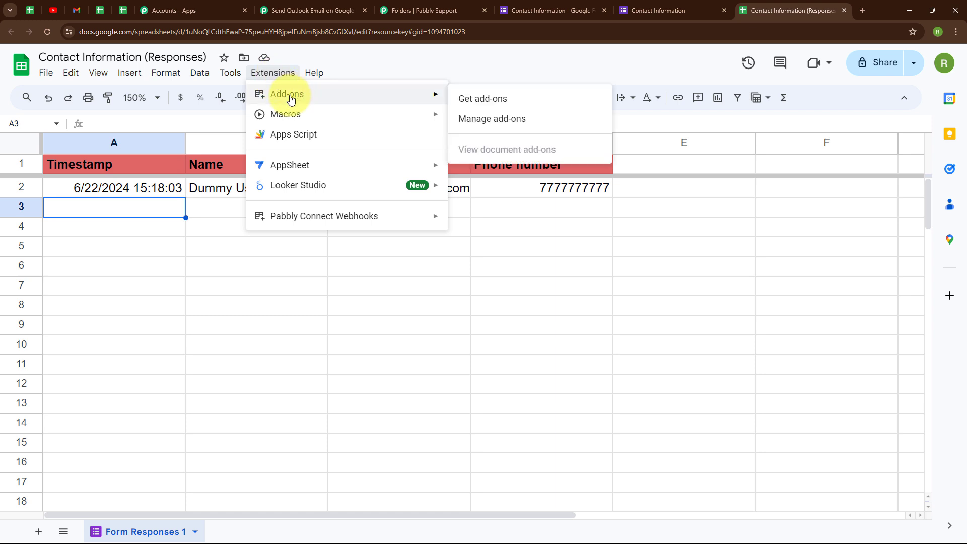
left_click(479, 100)
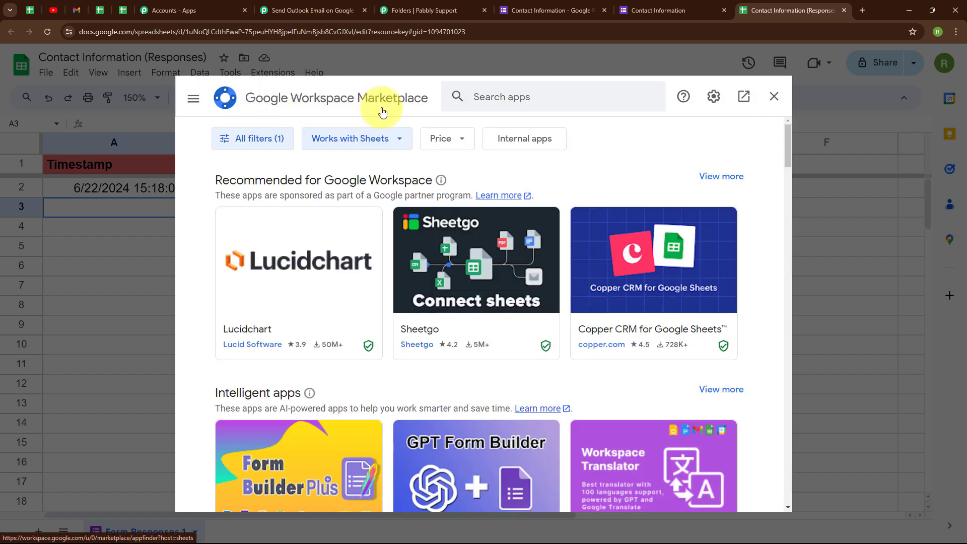
Search 'pabb', verify the Pabbly Connect Webhooks listing shows installed, and close the Marketplace
left_click(554, 101)
type("pabb")
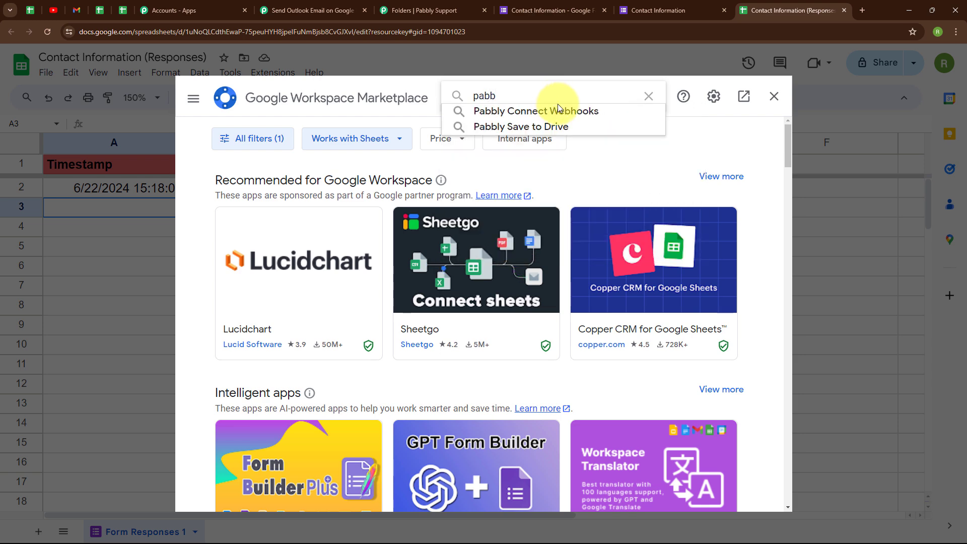
left_click(557, 110)
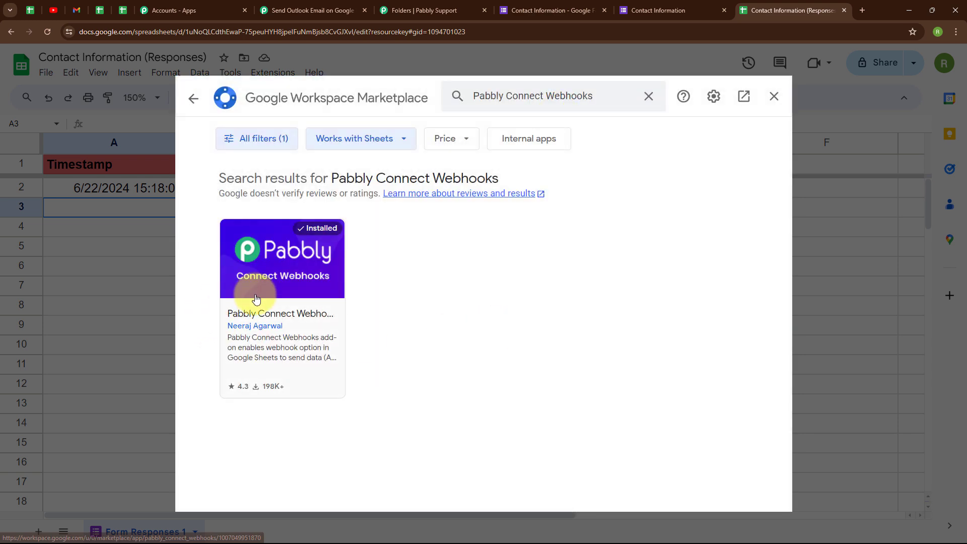
left_click(255, 298)
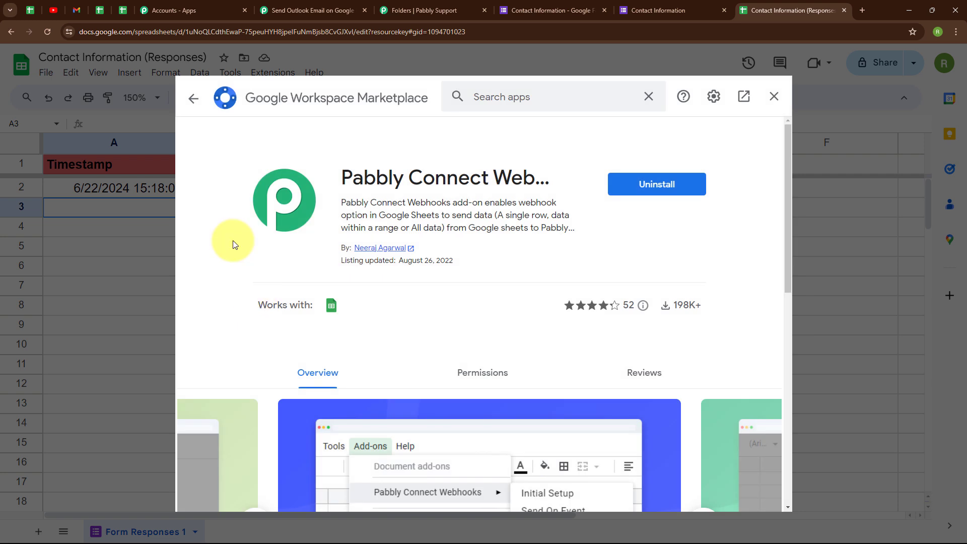
left_click(196, 99)
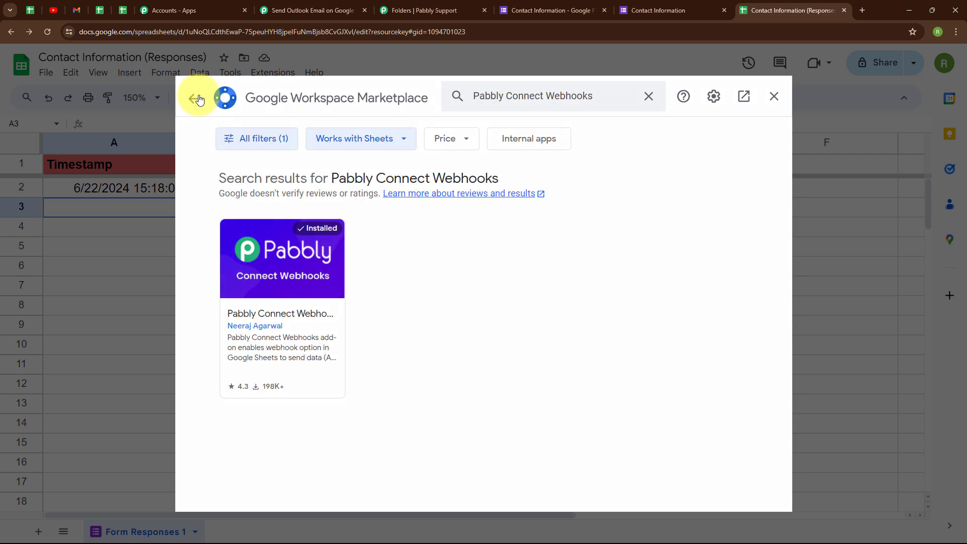
left_click(775, 97)
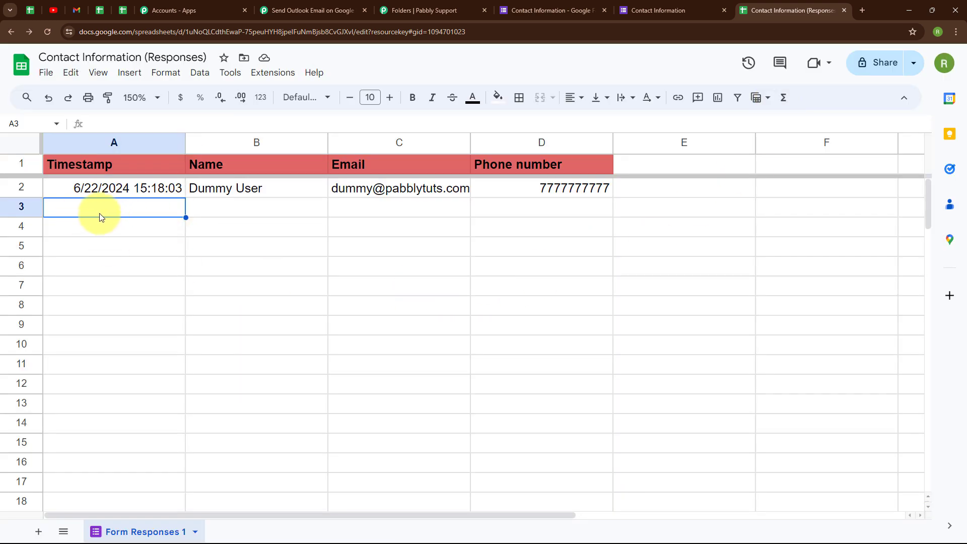
Start the Pabbly Connect Webhooks initial setup and paste in the workflow's webhook URL
left_click(283, 75)
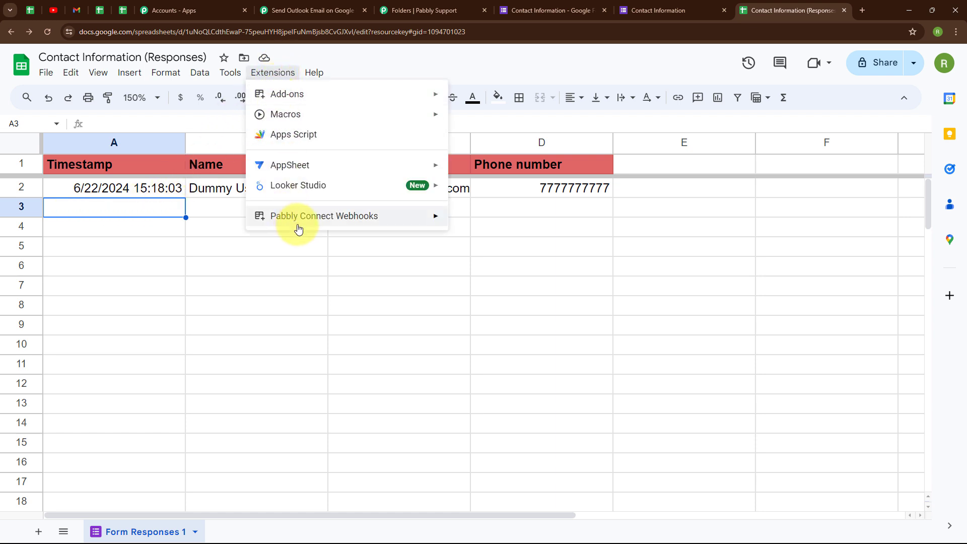
mouse_move(377, 224)
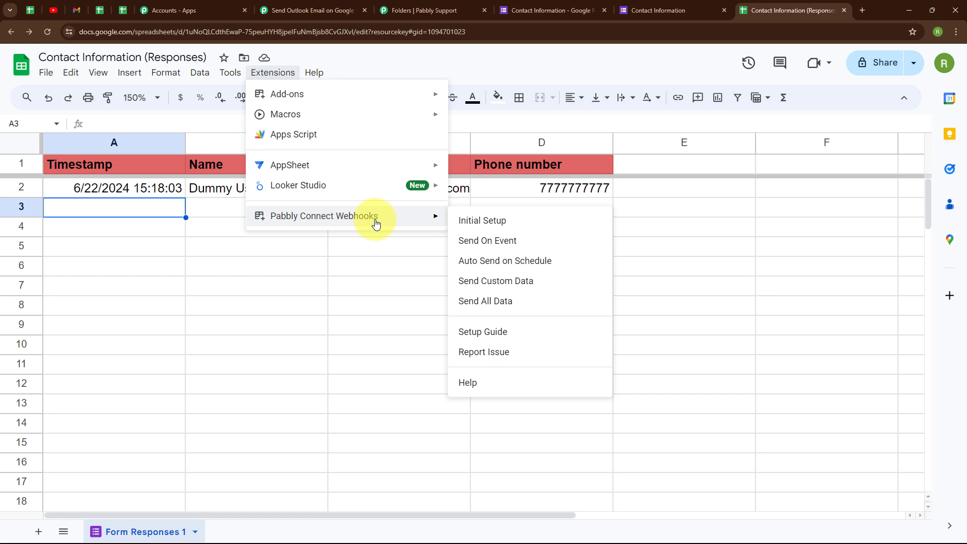
left_click(507, 225)
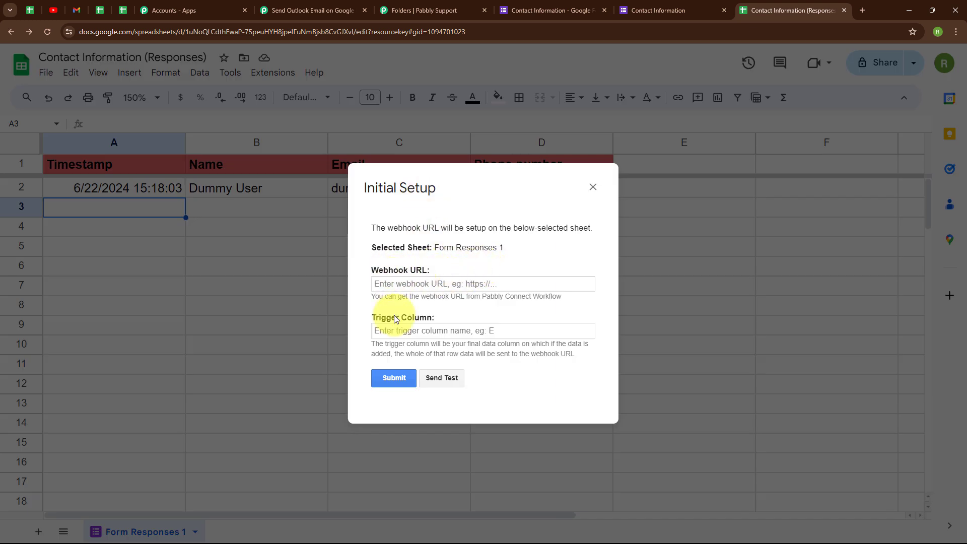
left_click(379, 283)
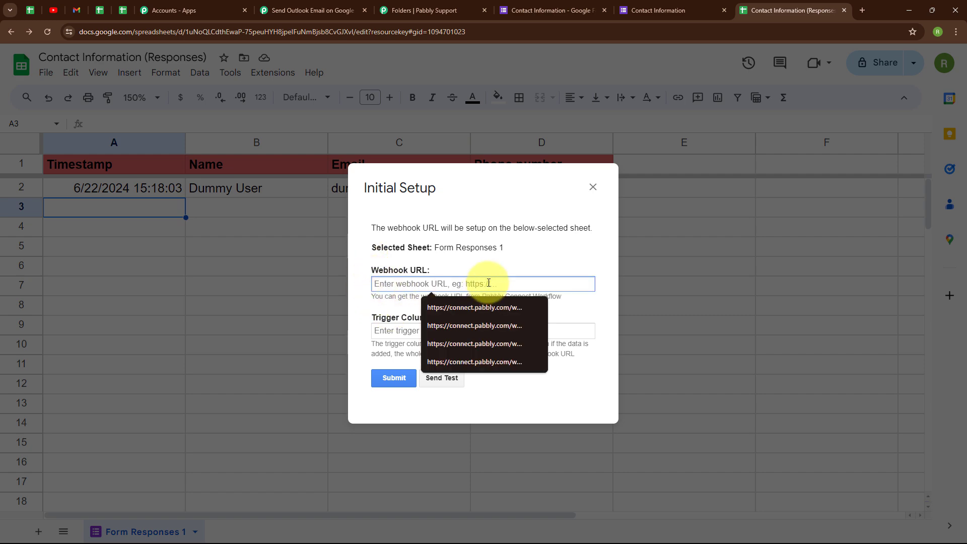
left_click(305, 3)
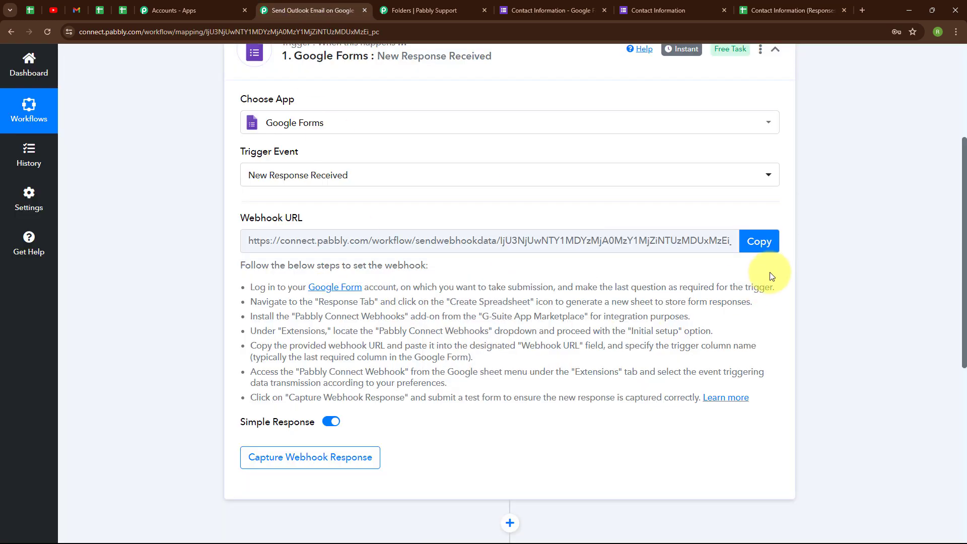
left_click(769, 242)
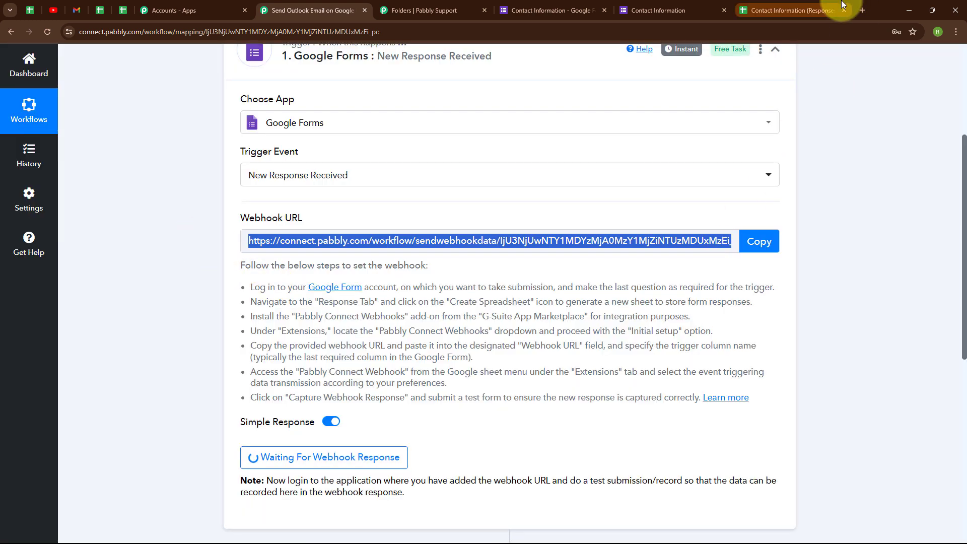
left_click(828, 7)
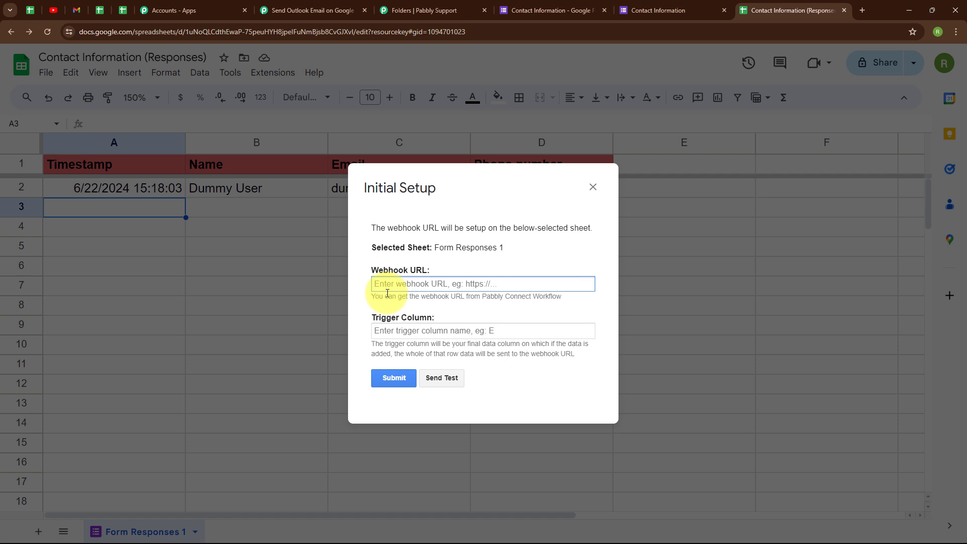
key("ctrl+v")
left_click(385, 312)
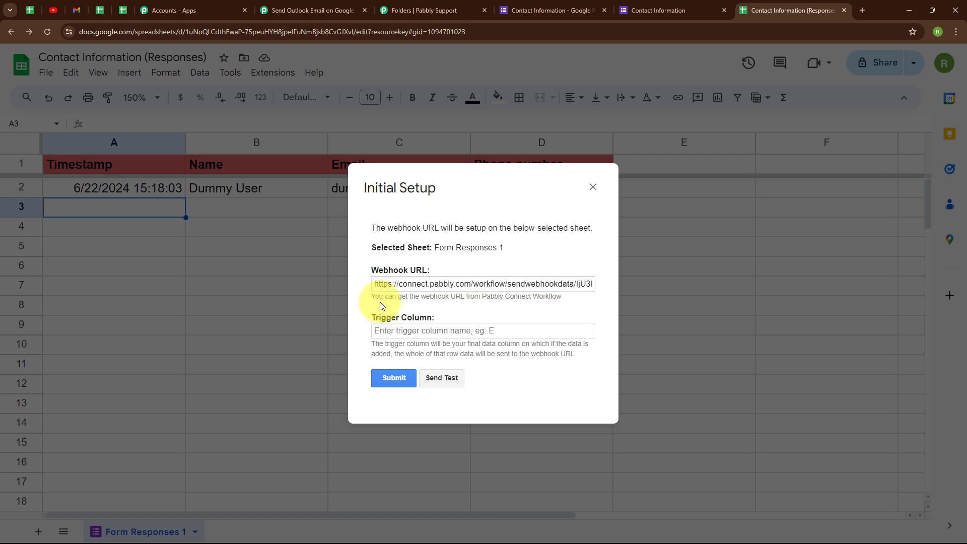
Set the trigger column to D and submit the webhook setup
left_click(383, 333)
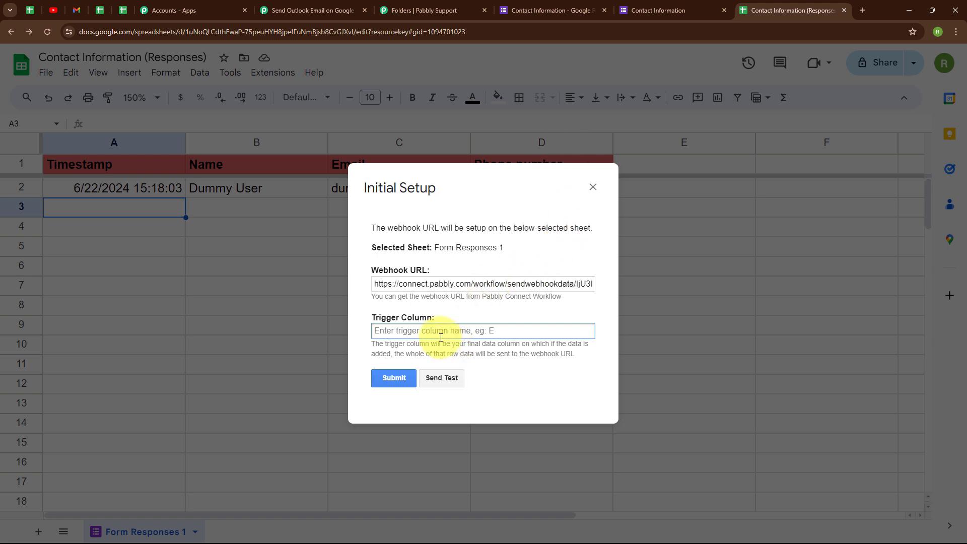
type("D")
left_click(519, 370)
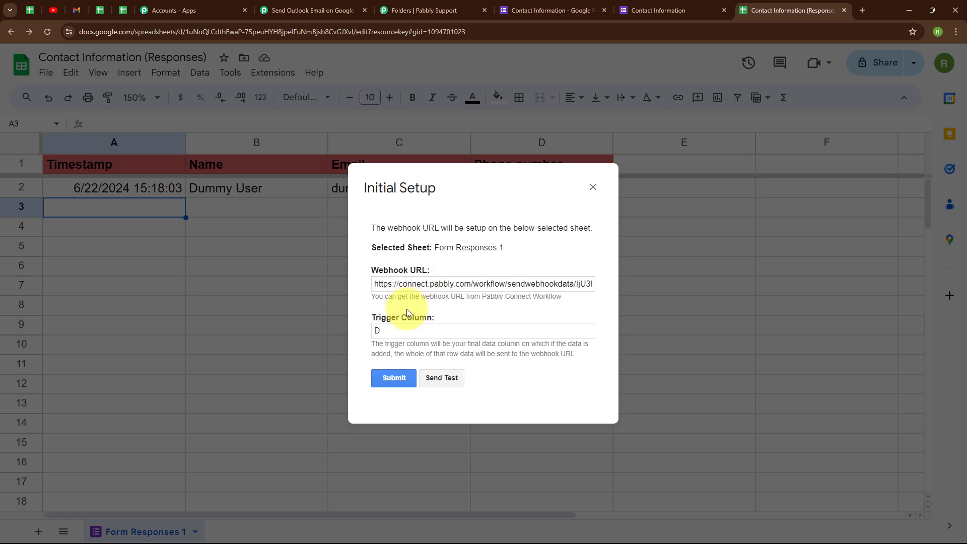
left_click(402, 378)
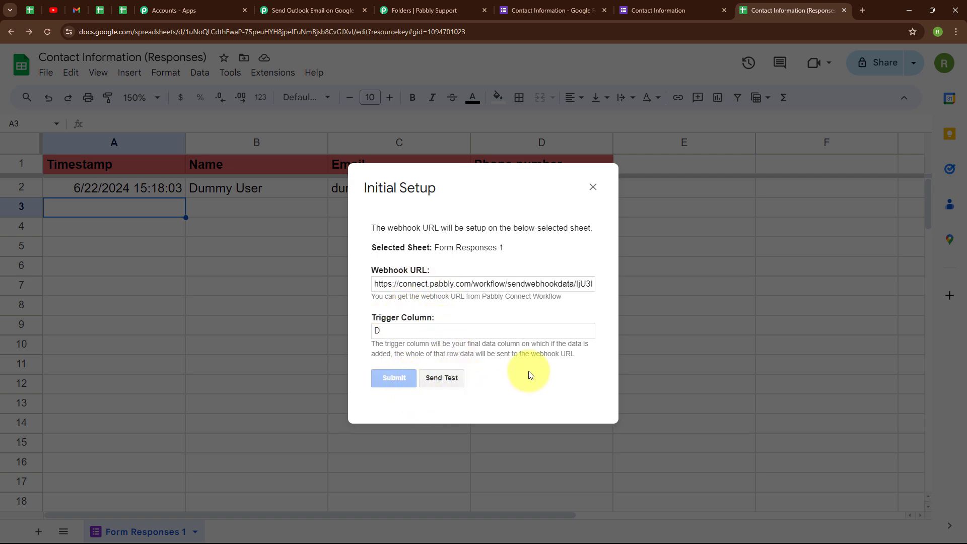
Send the existing sample row to the webhook as a test, then close the setup window
scroll(528, 372, "down", 1)
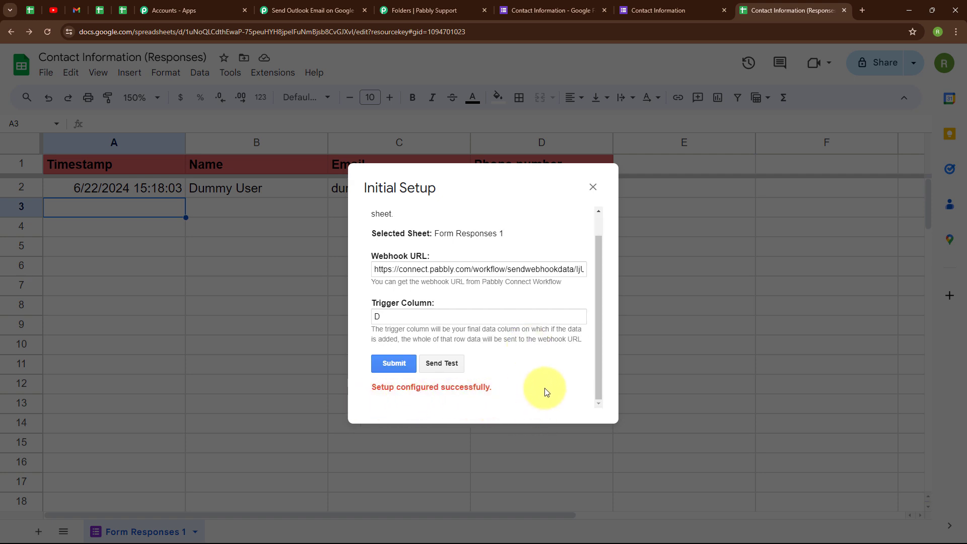
left_click(449, 361)
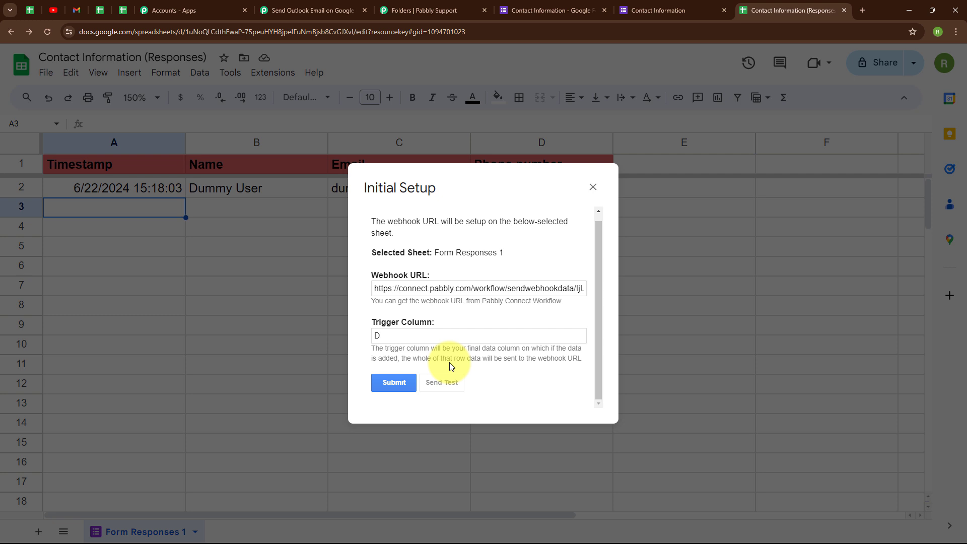
scroll(363, 374, "down", 1)
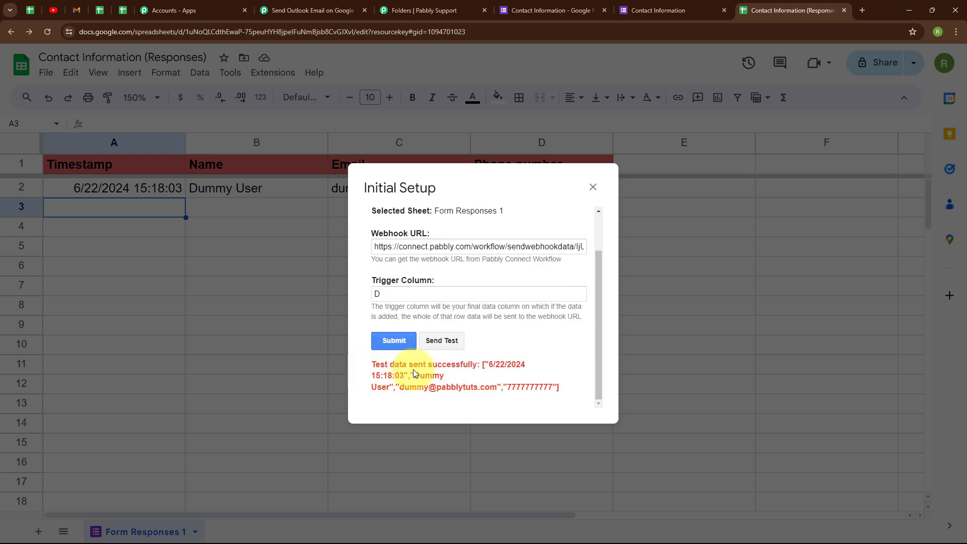
left_click(599, 185)
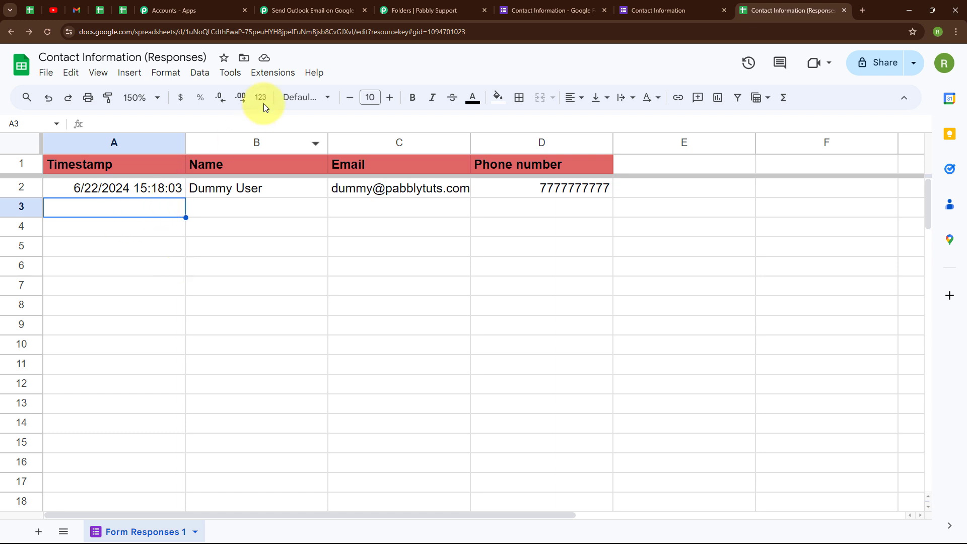
Enable Pabbly Connect Webhooks 'Send On Event' and confirm it shows as checked
left_click(270, 72)
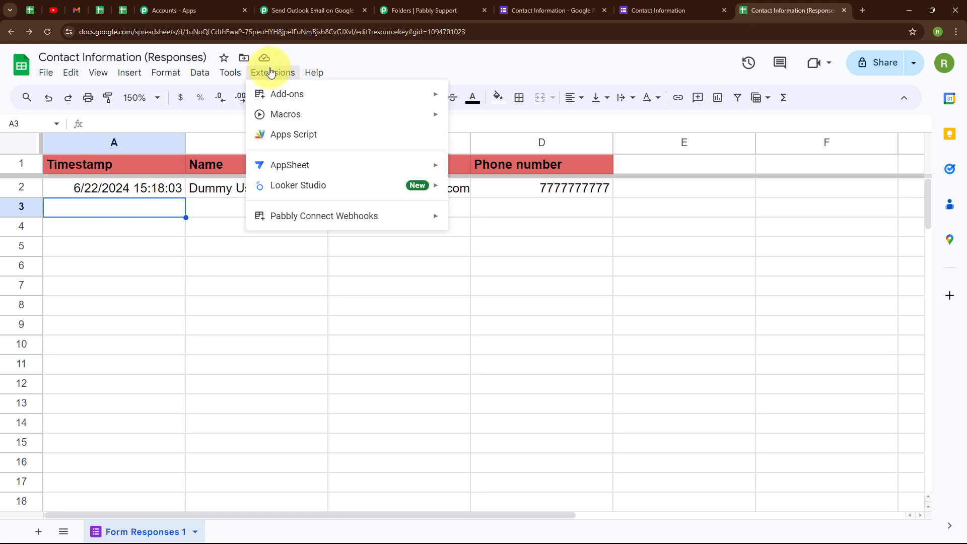
mouse_move(330, 220)
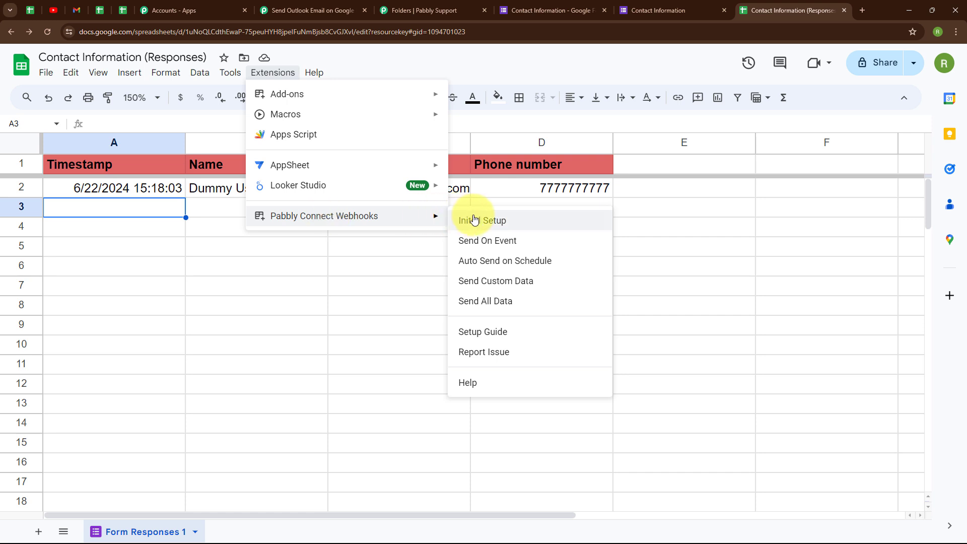
left_click(486, 245)
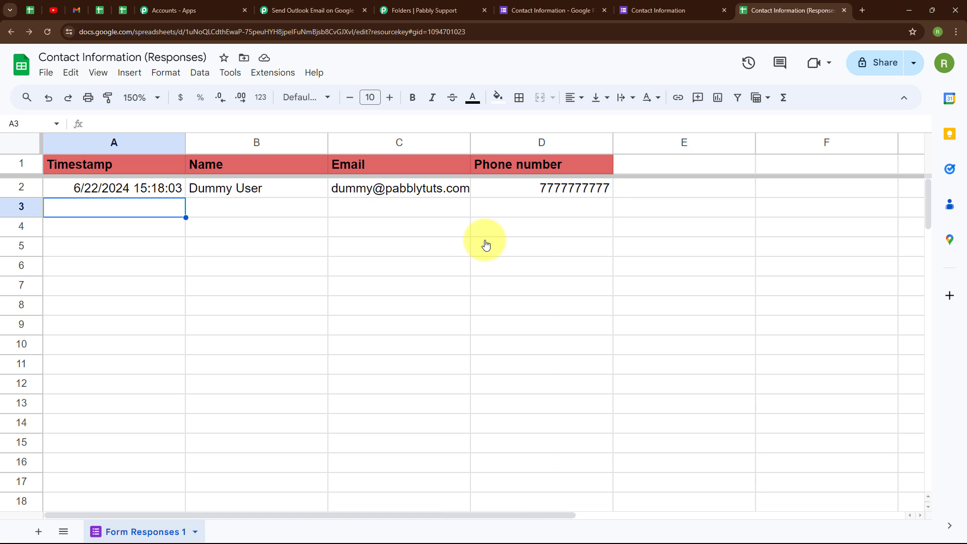
left_click(272, 72)
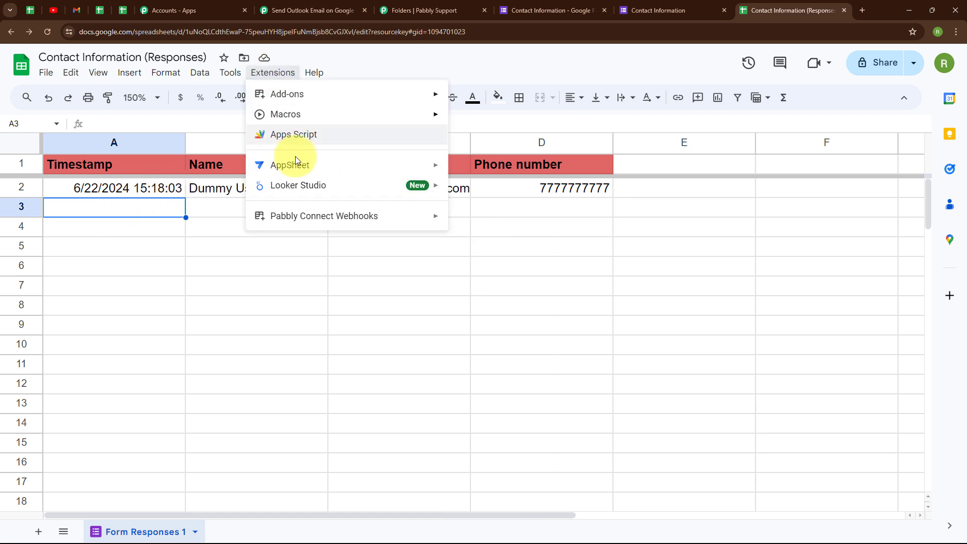
mouse_move(304, 218)
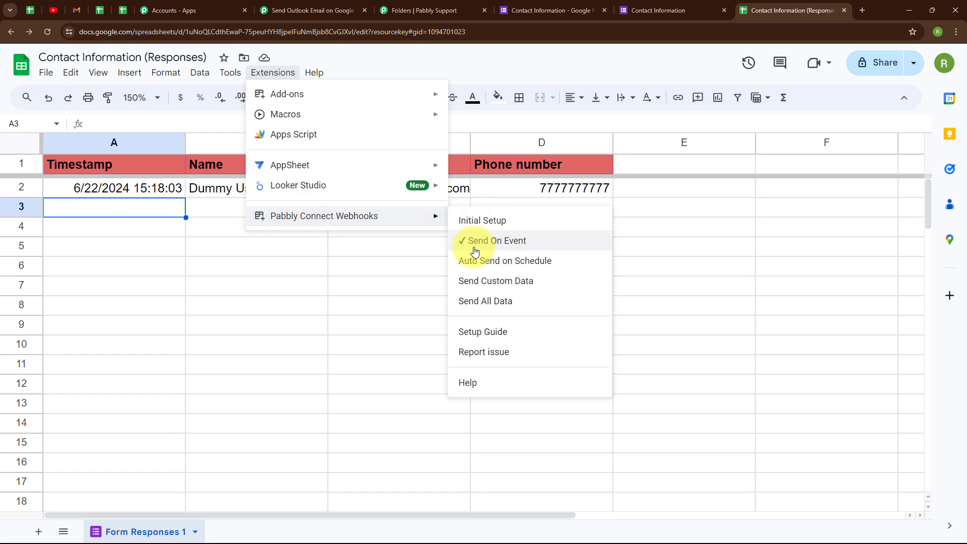
left_click(328, 326)
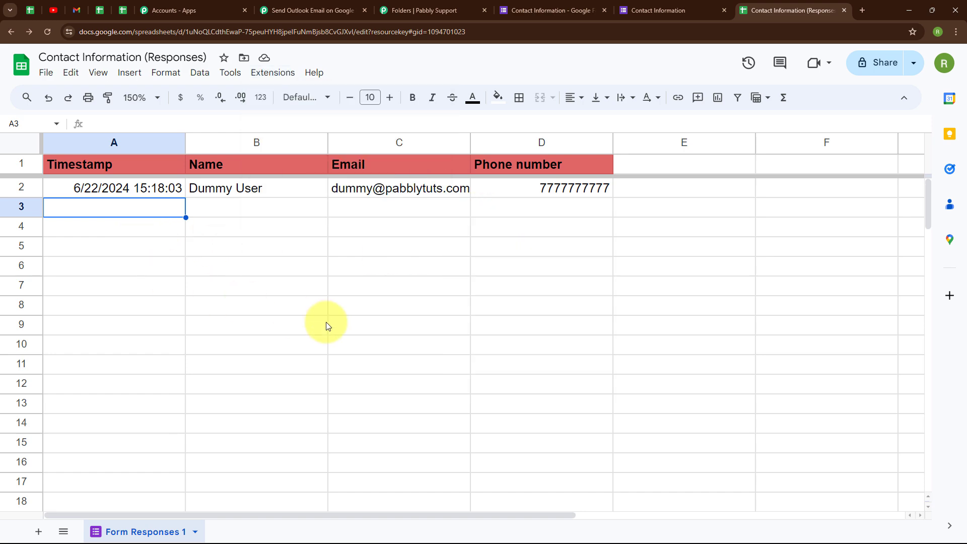
Back in the Pabbly workflow, review the captured test response and collapse the Google Forms trigger
left_click(349, 5)
scroll(641, 428, "down", 5)
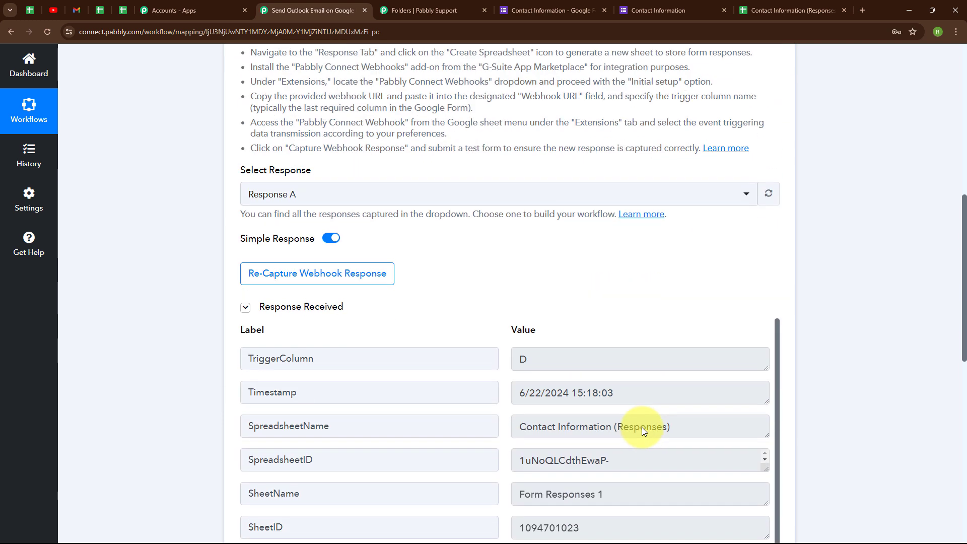
scroll(642, 427, "down", 2)
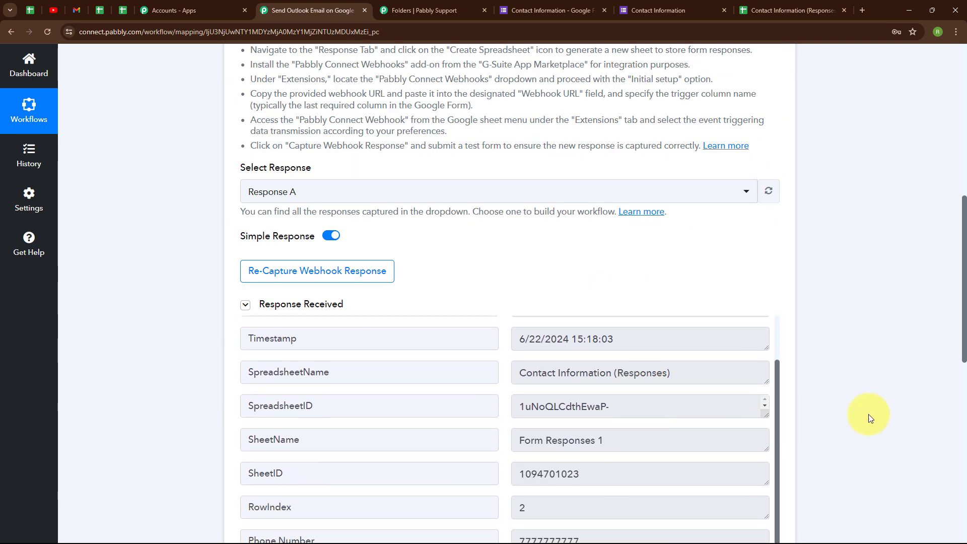
scroll(887, 397, "down", 3)
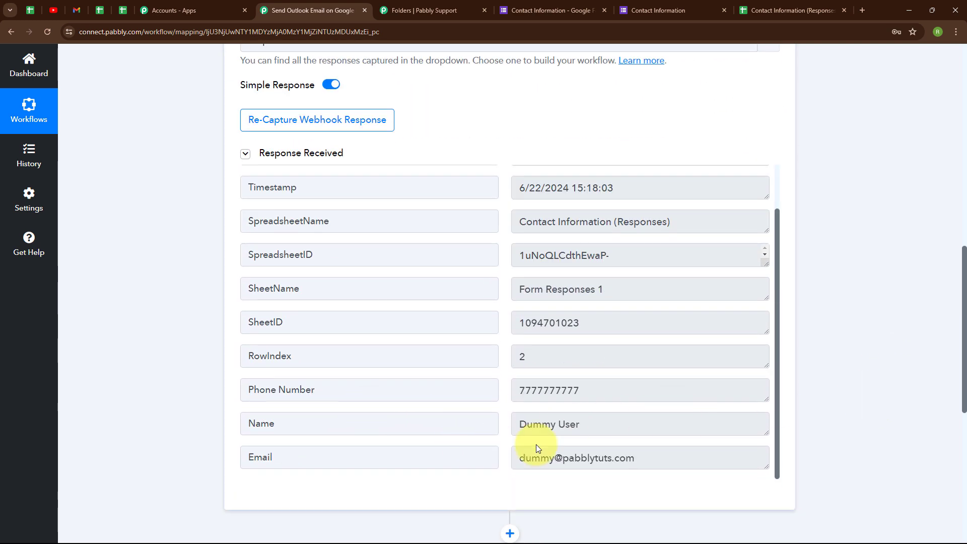
scroll(790, 174, "up", 10)
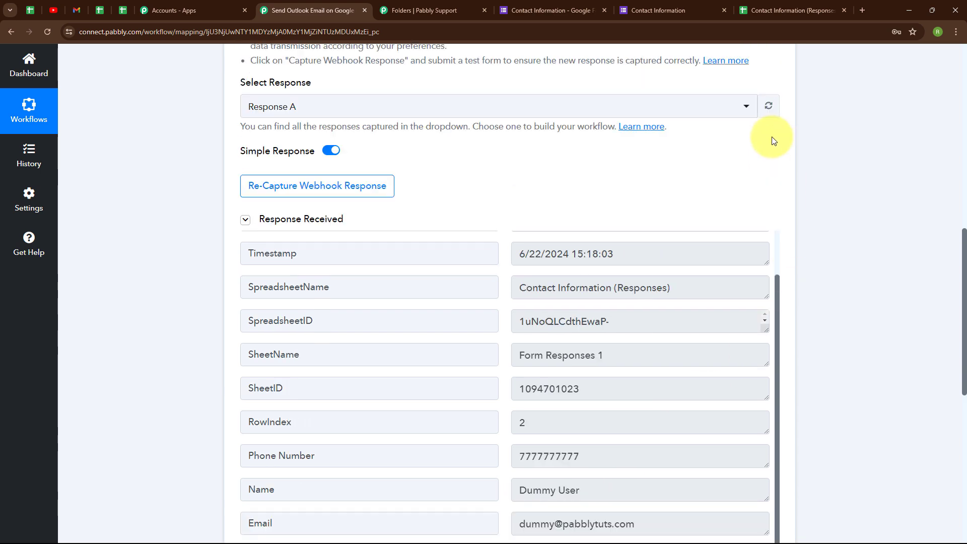
left_click(785, 199)
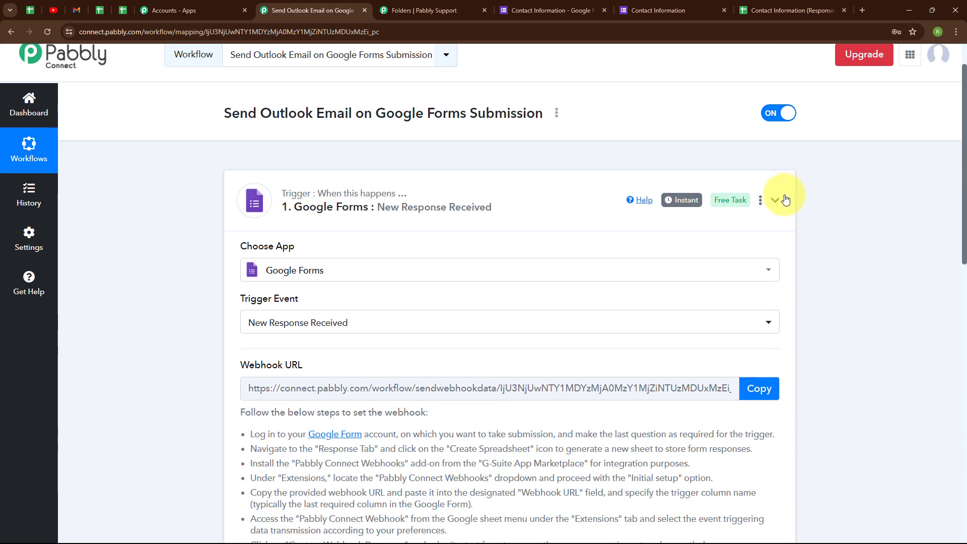
Set the action app to Microsoft Office 365, found by searching 'mic', with the Send Mail event
left_click(490, 318)
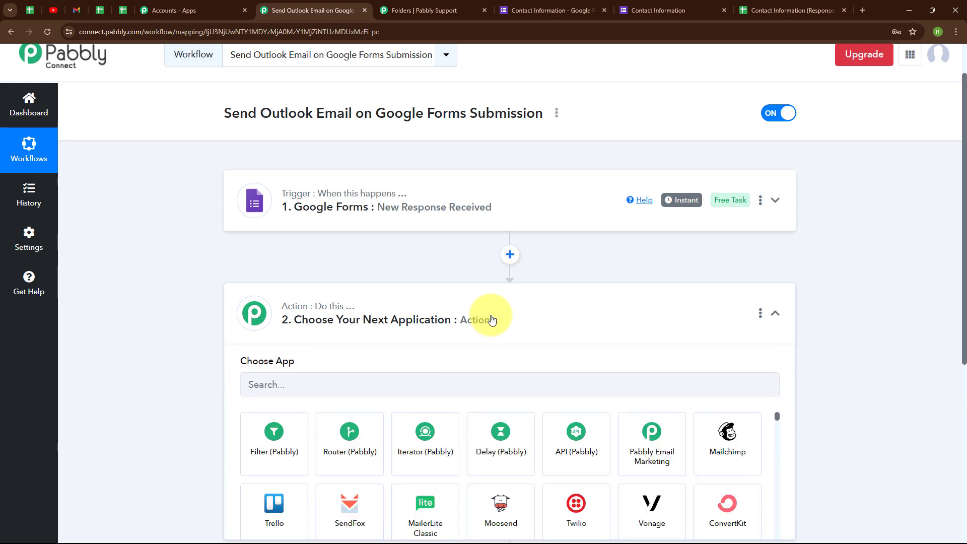
left_click(315, 268)
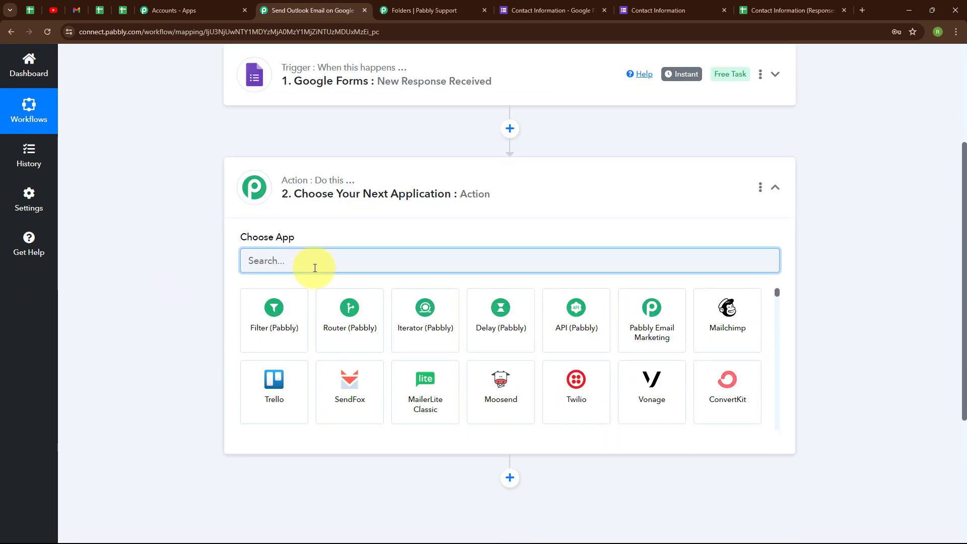
type("mic")
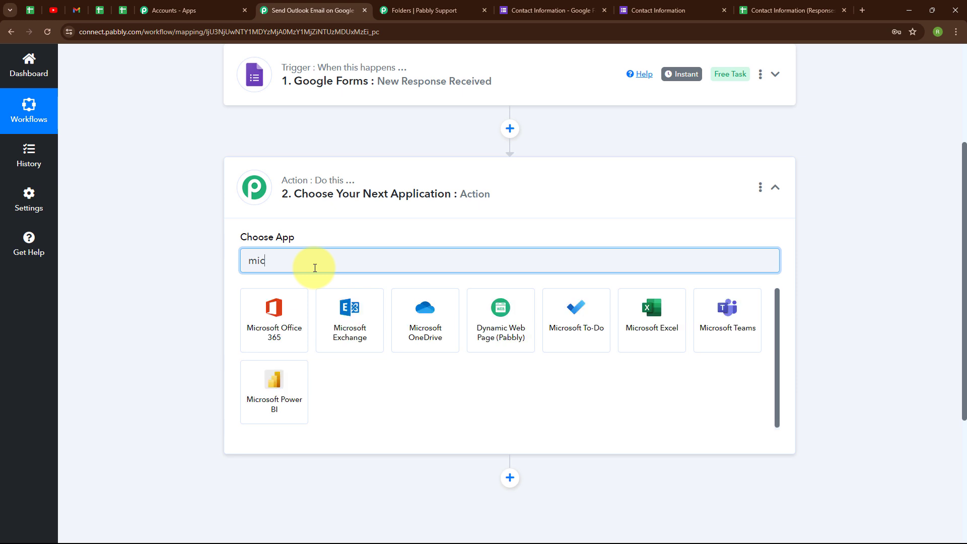
left_click(303, 304)
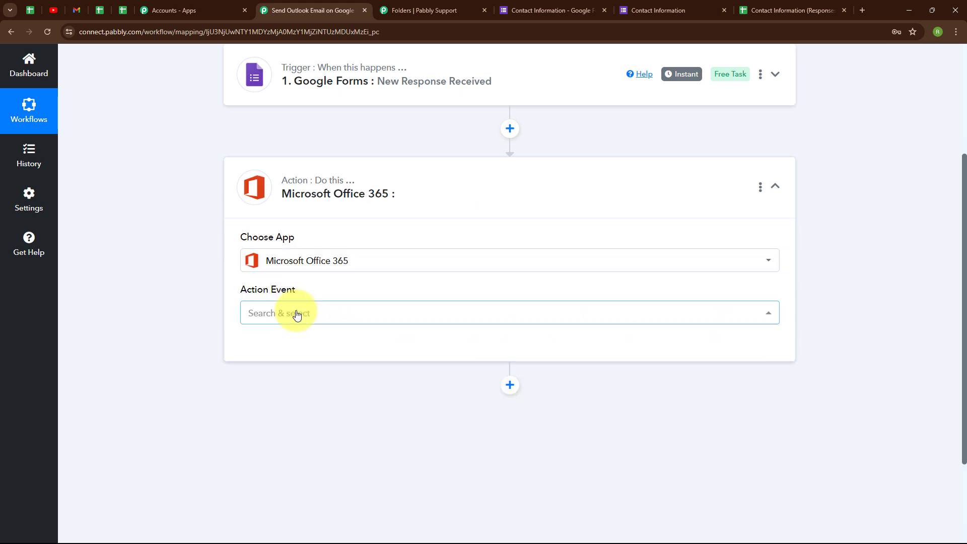
left_click(295, 312)
scroll(471, 218, "down", 5)
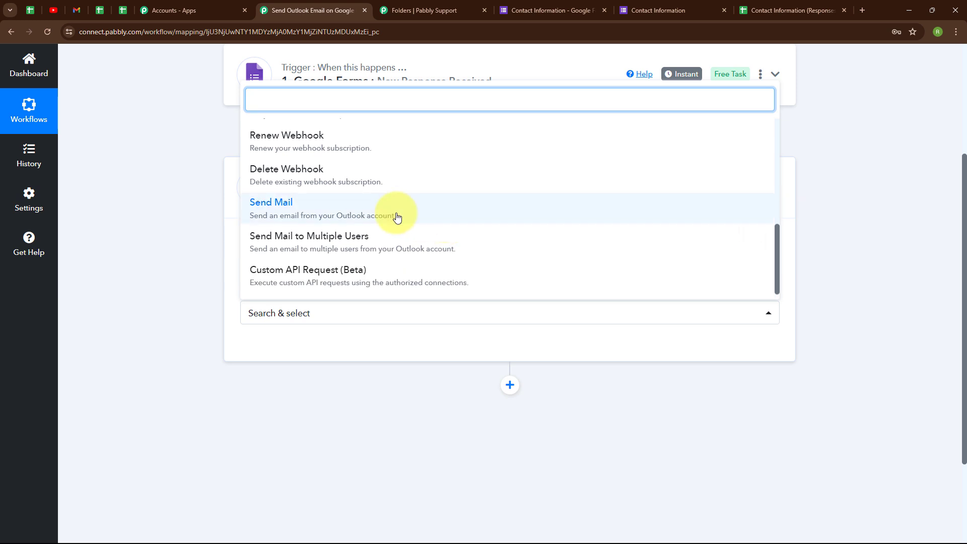
left_click(396, 214)
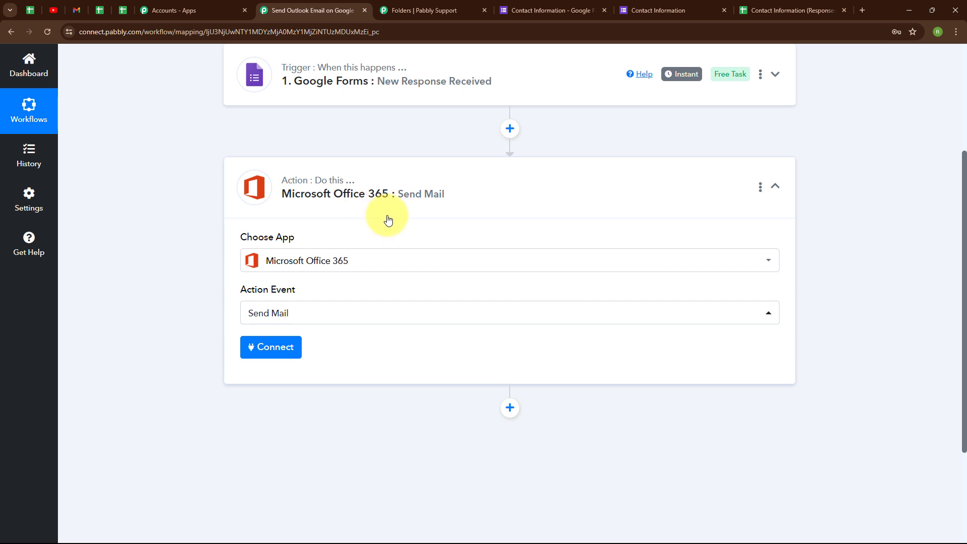
Add a new Microsoft Office 365 connection and accept the Microsoft permissions for Pabbly Connect
left_click(253, 349)
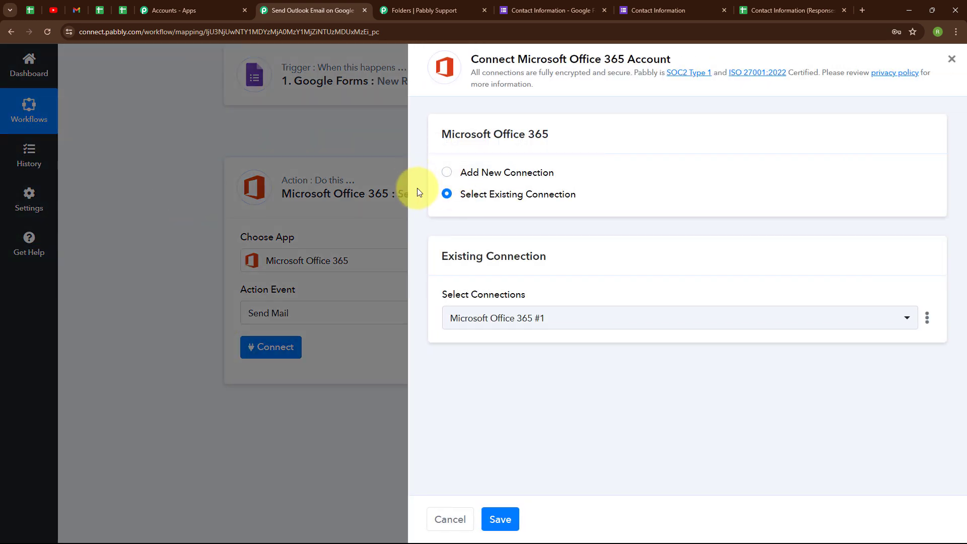
left_click(448, 174)
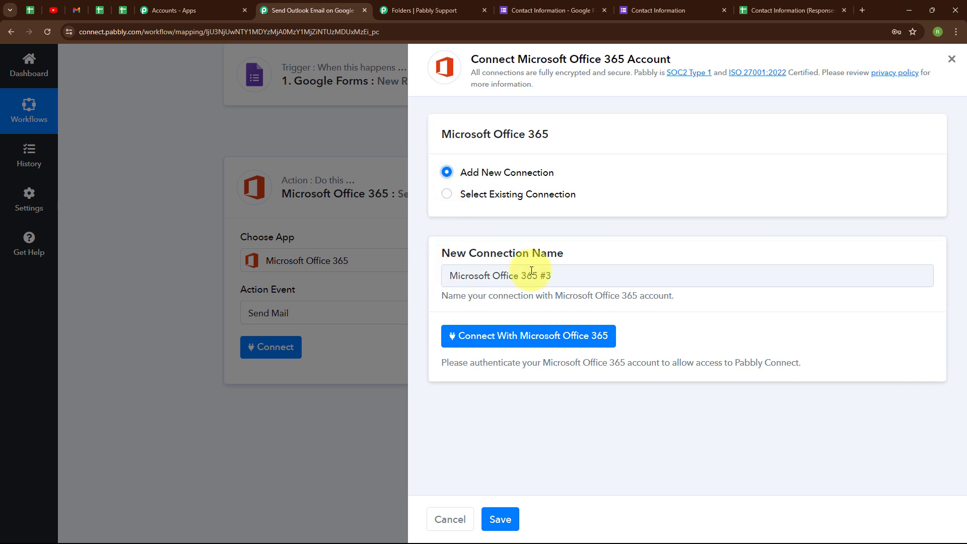
left_click(546, 341)
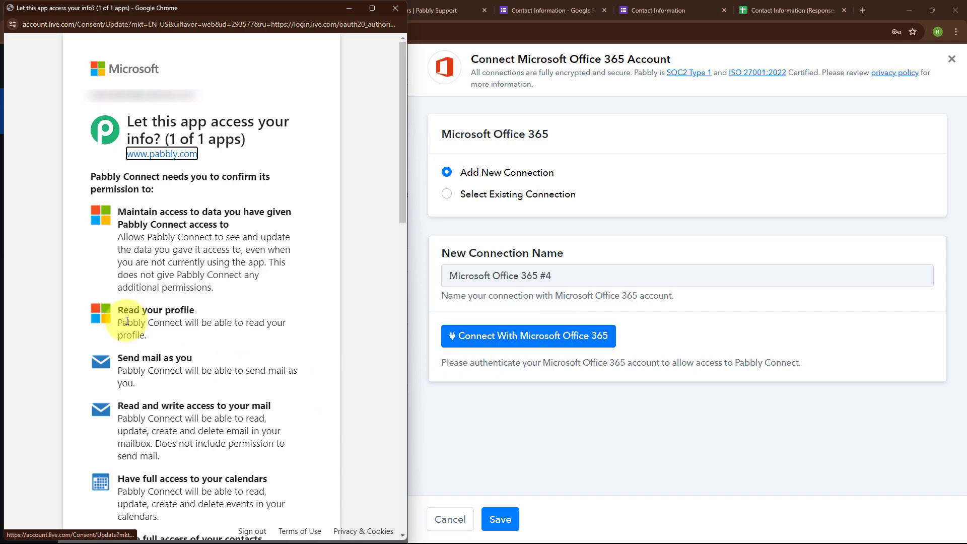
scroll(382, 323, "down", 5)
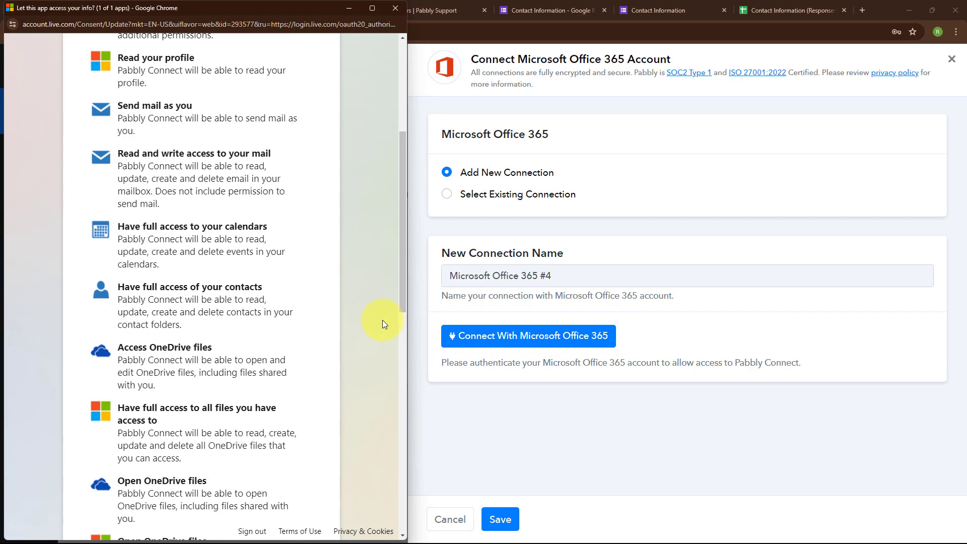
scroll(383, 319, "down", 10)
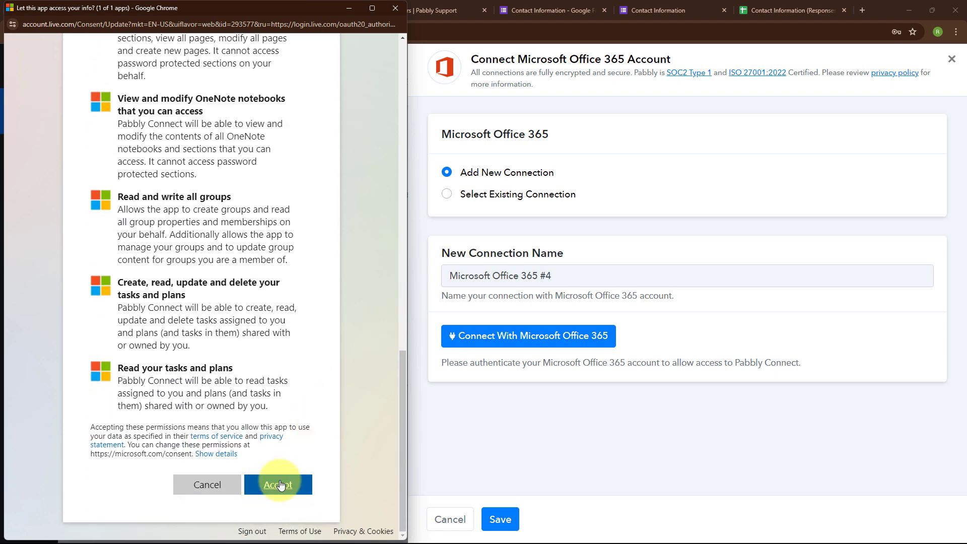
left_click(281, 485)
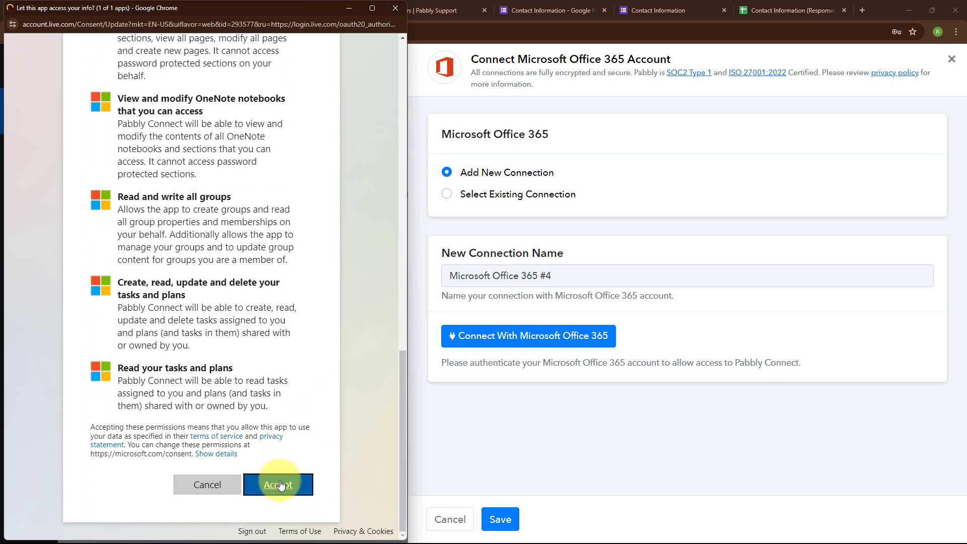
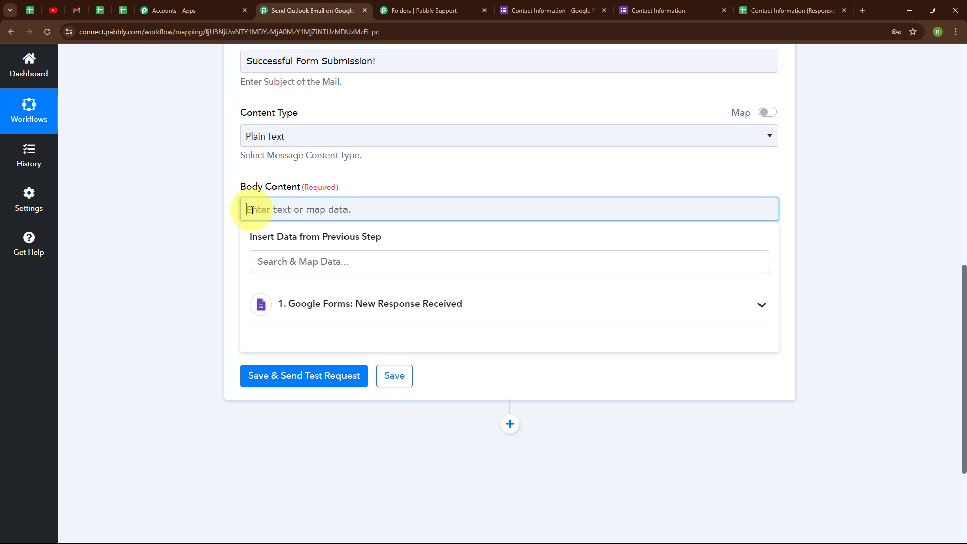
Paste the Era Skincare thank-you message into Body Content and delete '[Recipient's Name]' after Dear
key("ctrl+v")
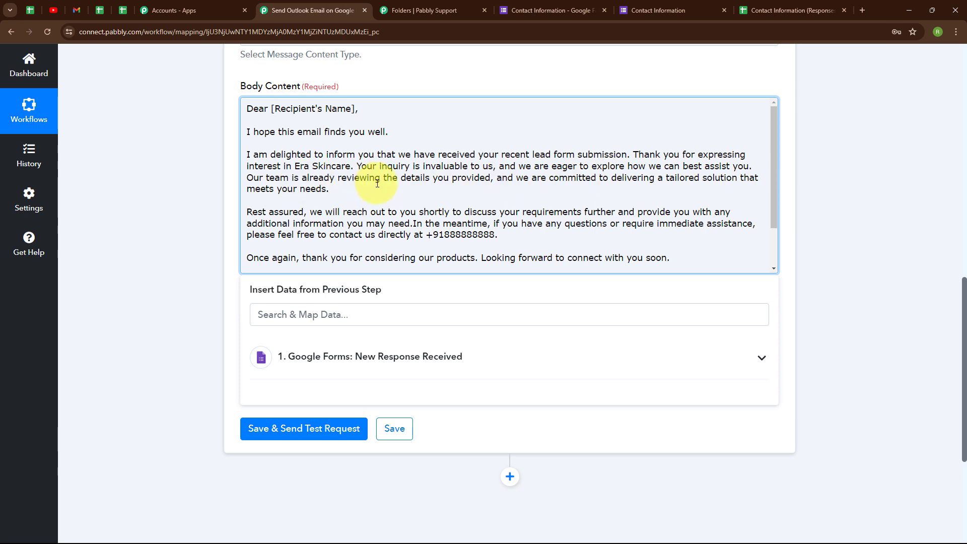
scroll(377, 183, "down", 1)
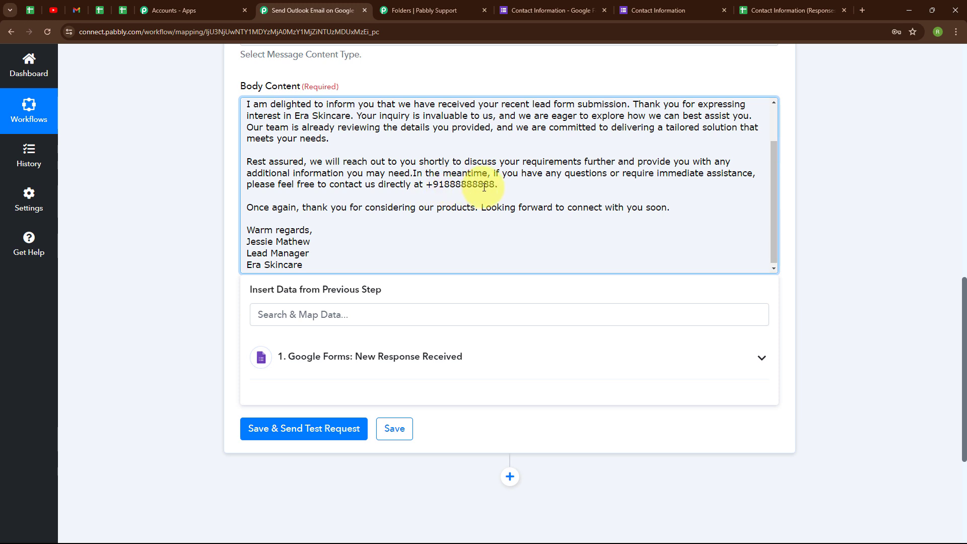
scroll(481, 186, "down", 1)
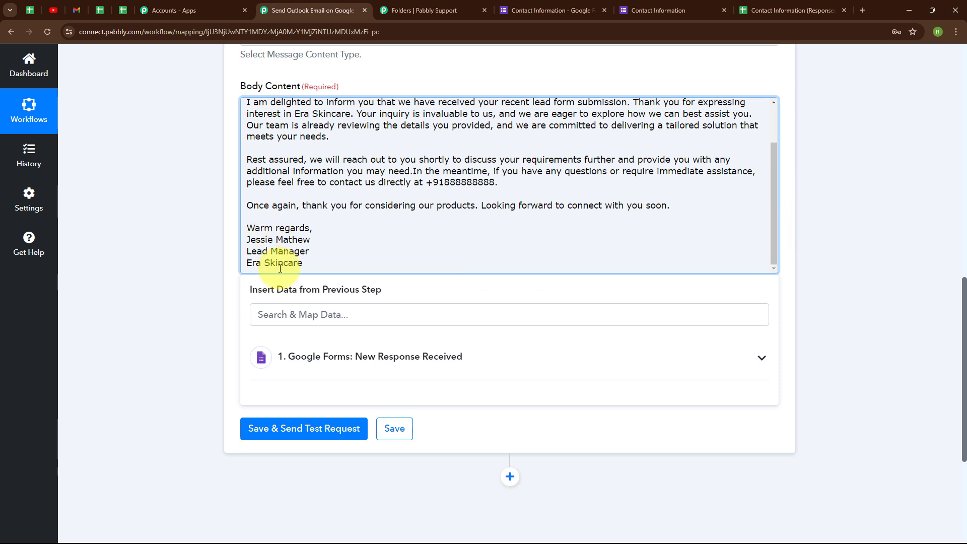
scroll(473, 224, "up", 2)
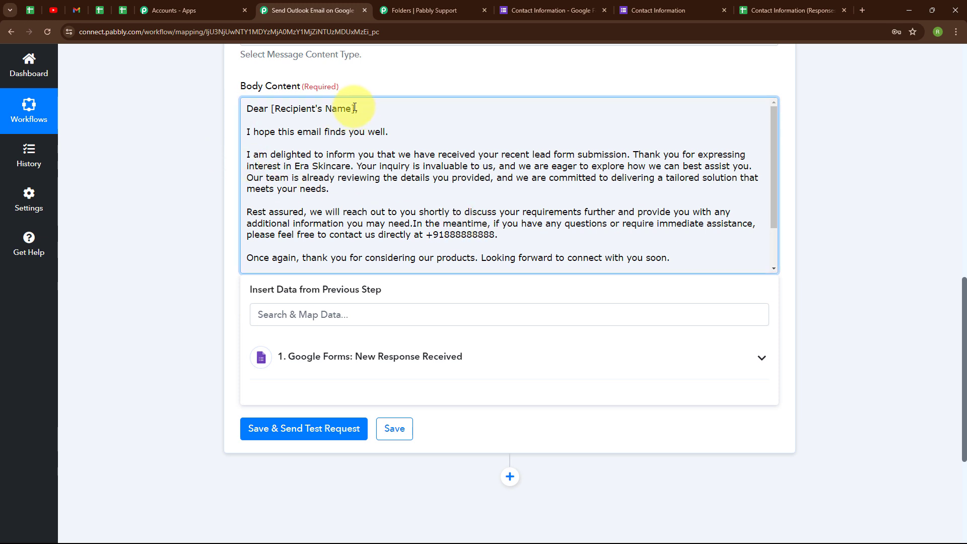
left_click_drag(355, 107, 272, 108)
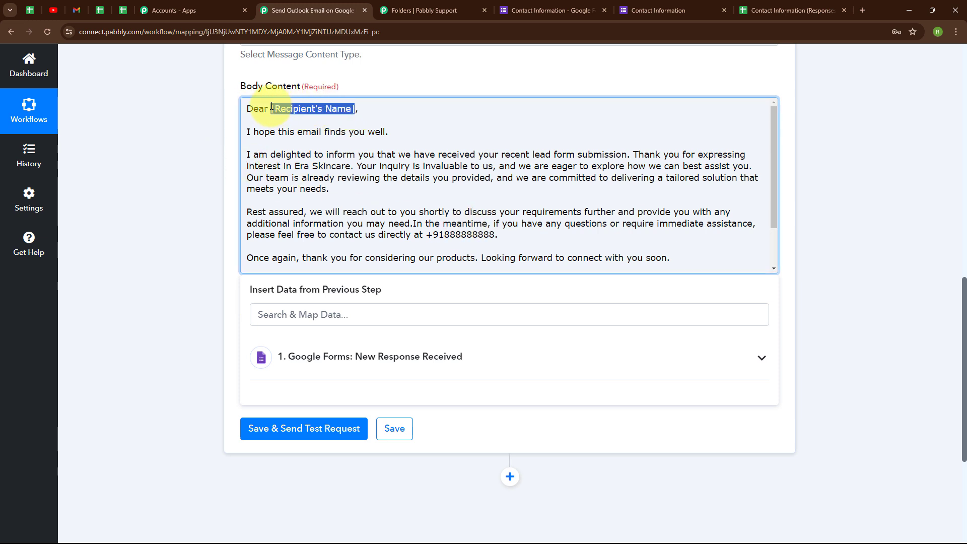
key("BackSpace")
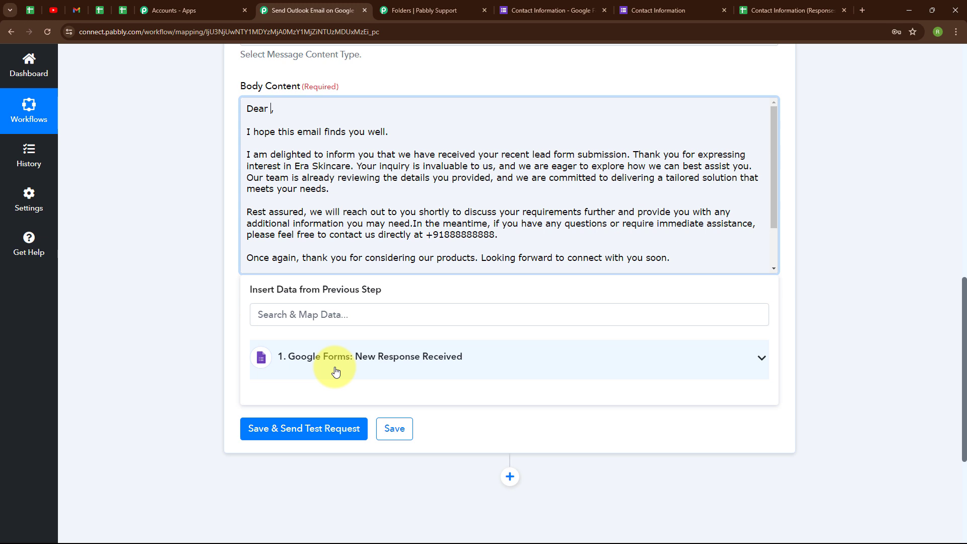
Insert the Google Forms '1. Name' answer after 'Dear' in the email body
left_click(336, 371)
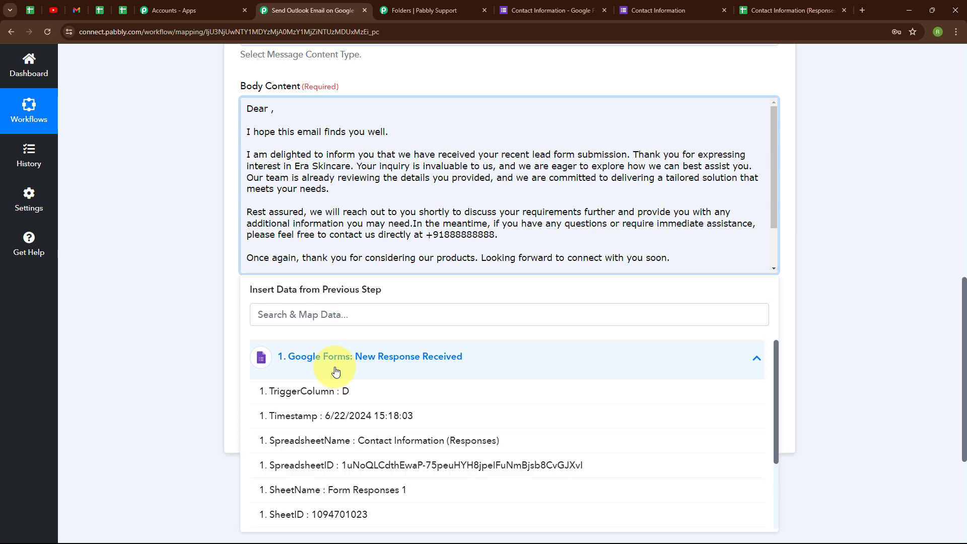
scroll(449, 423, "down", 2)
left_click(384, 492)
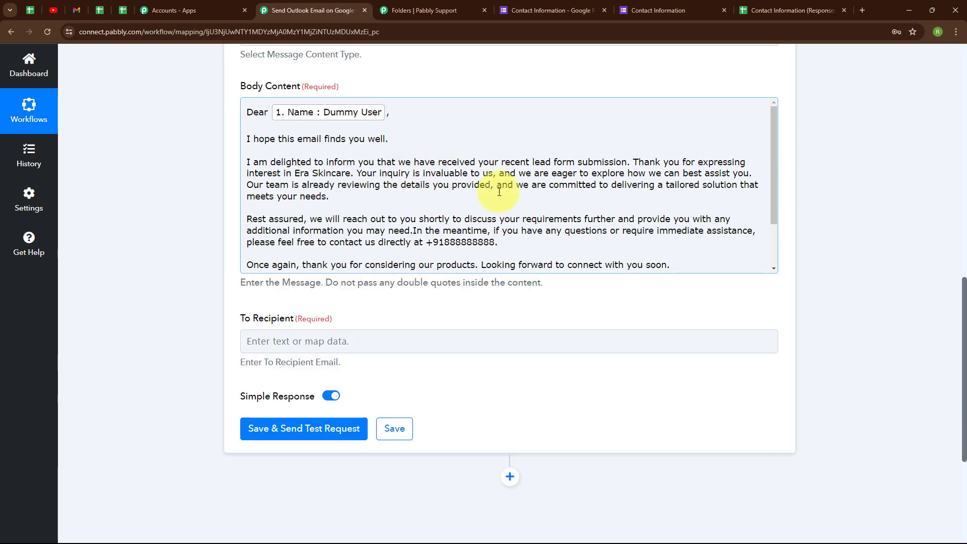
scroll(499, 191, "down", 2)
scroll(506, 259, "down", 2)
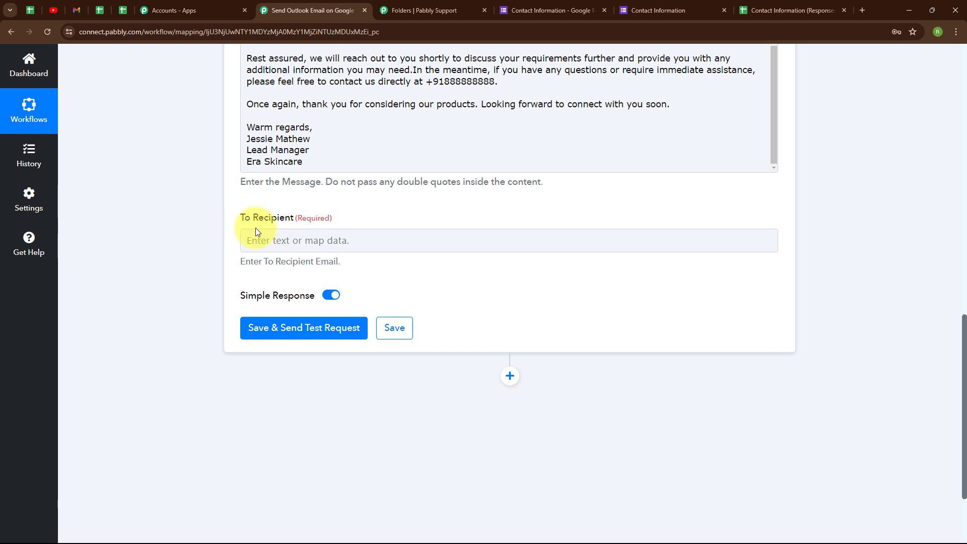
Map the Google Forms '1. Email' answer into the To Recipient field
left_click(271, 242)
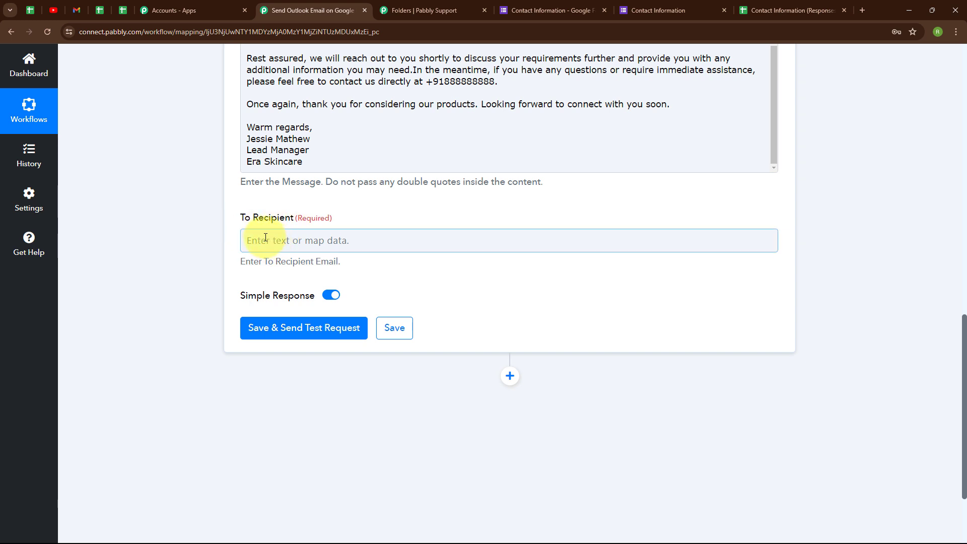
left_click(259, 239)
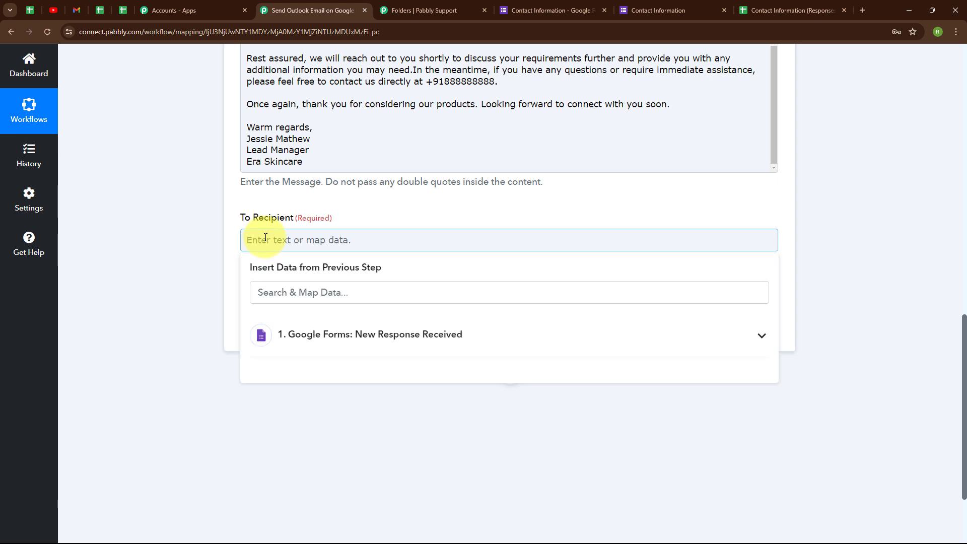
left_click(344, 343)
scroll(410, 527, "down", 3)
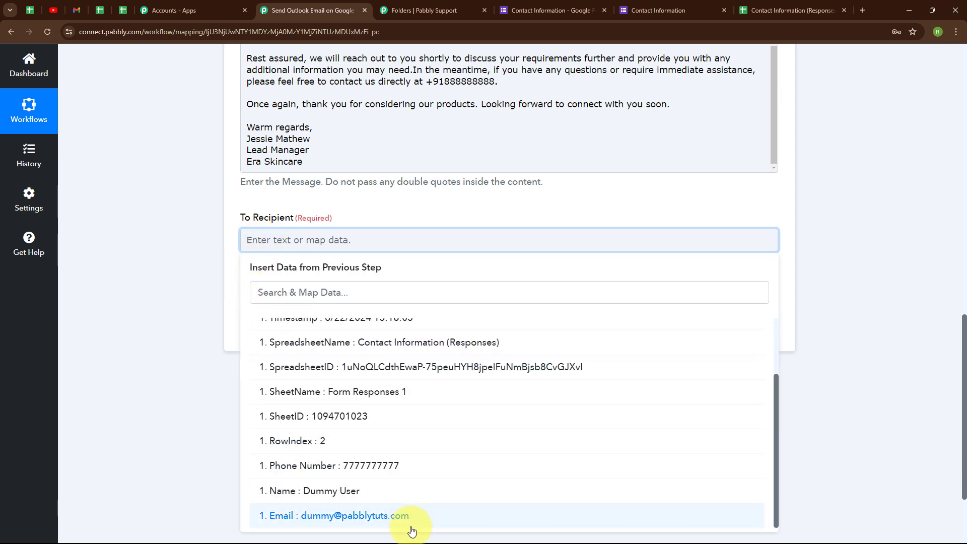
left_click(353, 515)
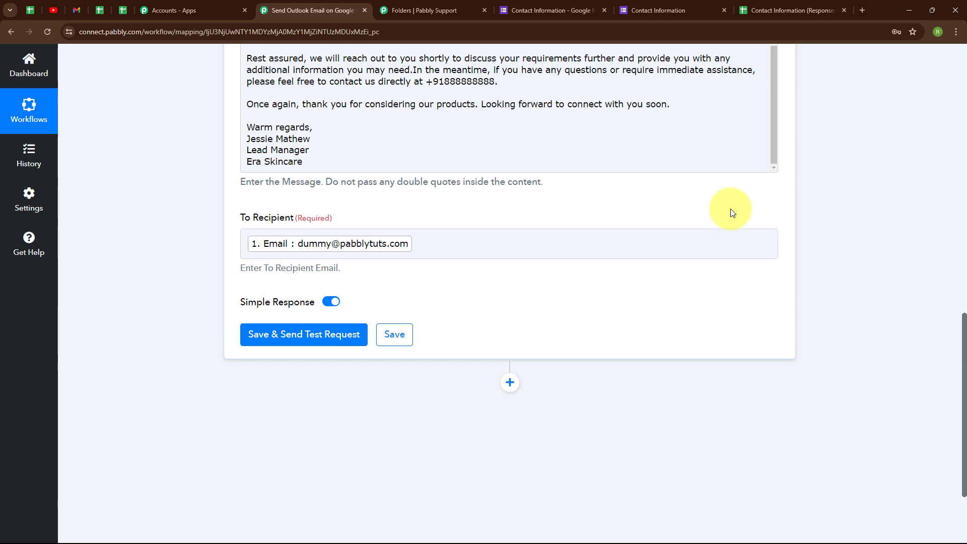
scroll(695, 232, "up", 5)
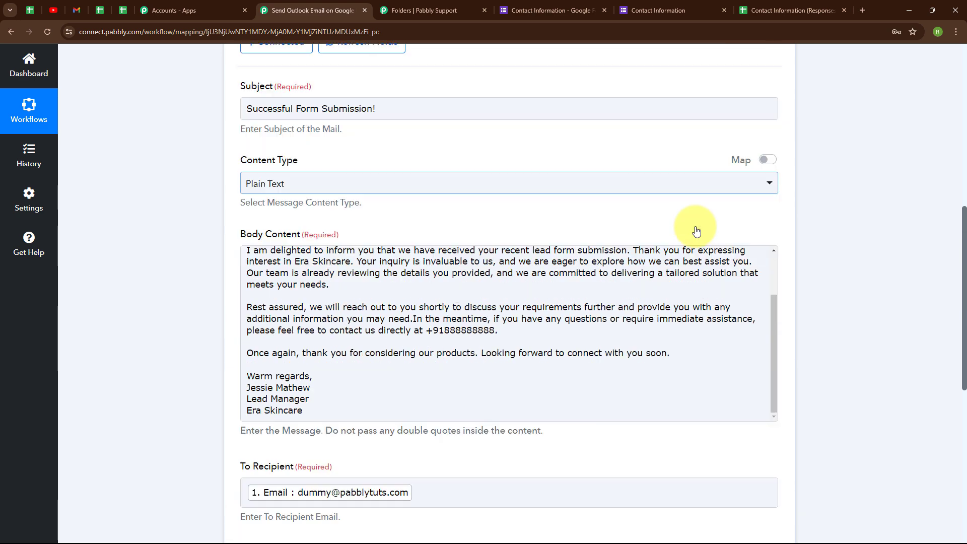
scroll(695, 231, "down", 4)
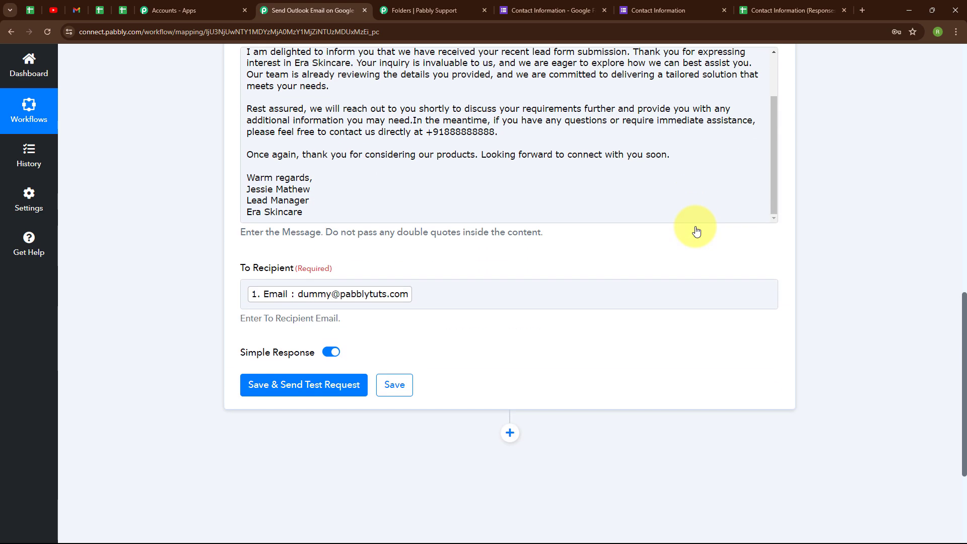
Save the Outlook email step, send a test request getting status 202, and view it in Gmail
left_click(300, 394)
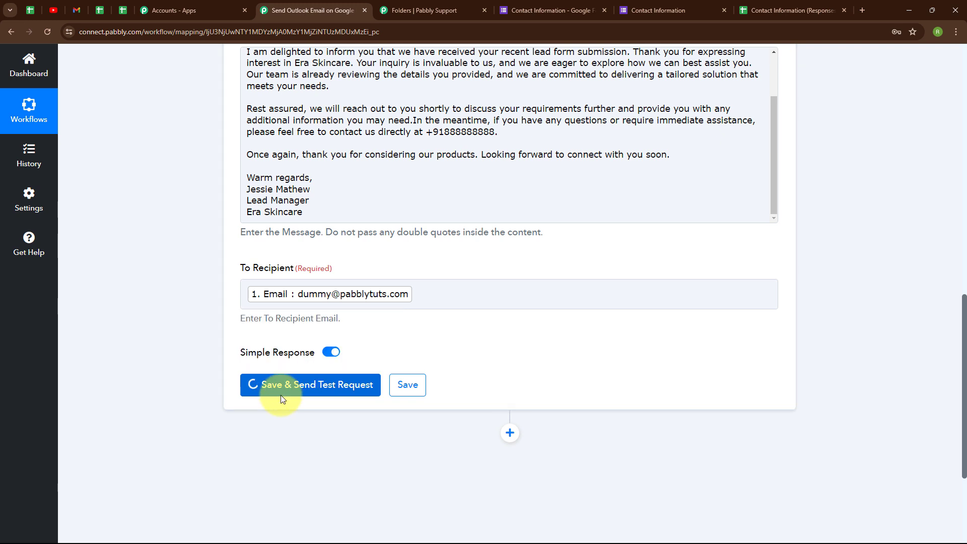
scroll(624, 411, "down", 1)
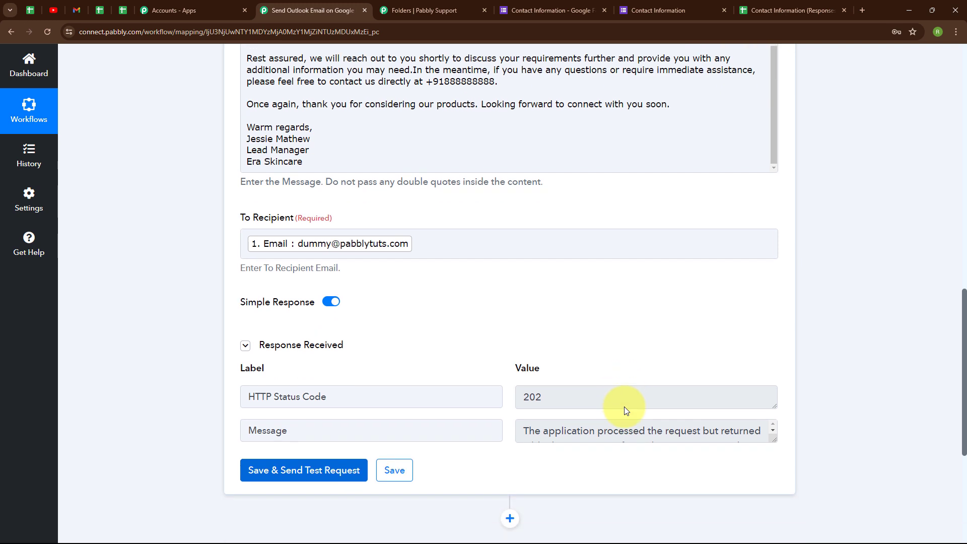
key("alt+Tab")
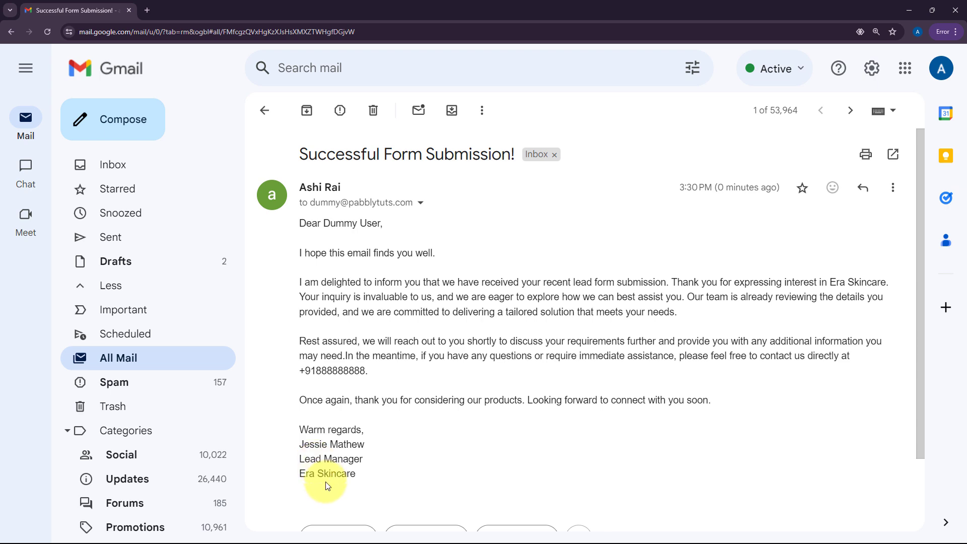
Return to the Pabbly Connect workflow after reading the test email in Gmail
key("alt+Tab")
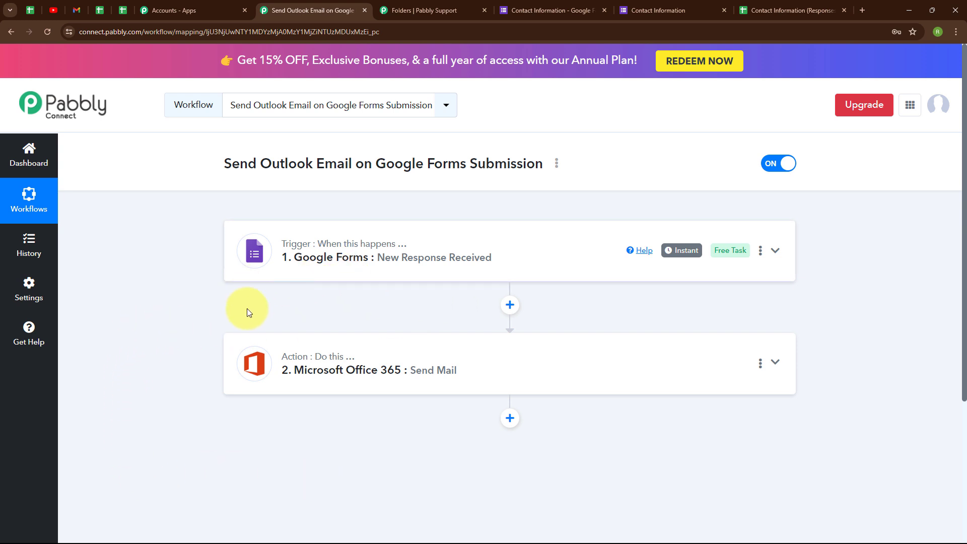
Submit the Contact Information form with name 'Test User', a test email address and phone 888888888
left_click(643, 4)
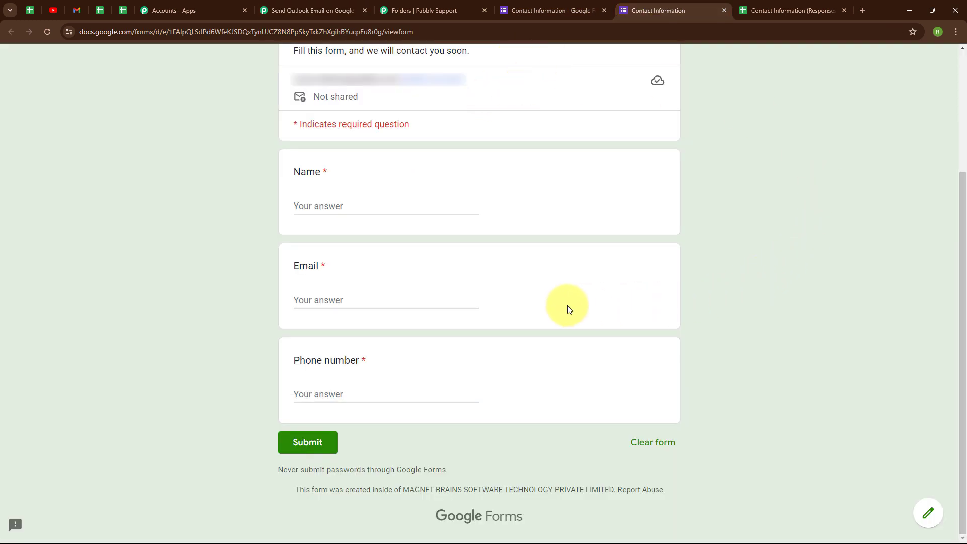
left_click(341, 206)
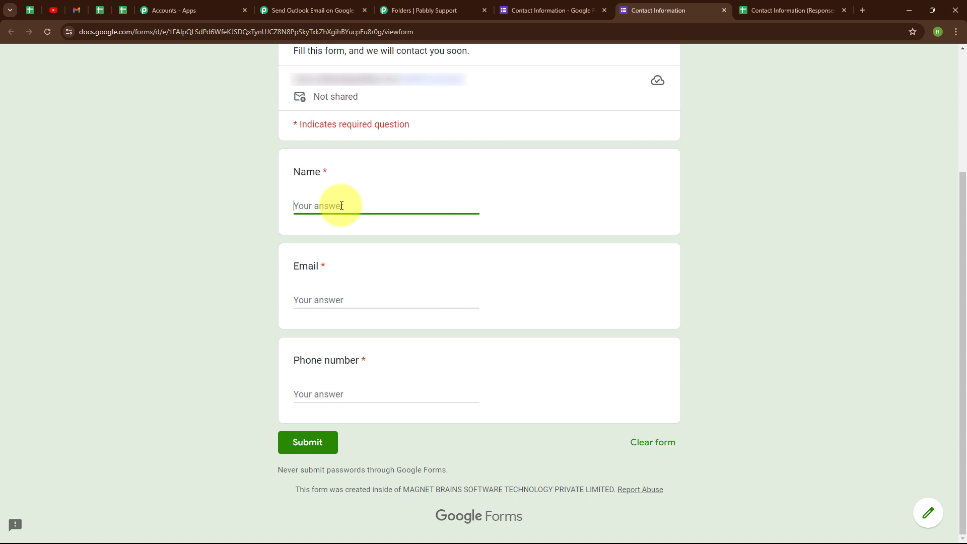
type("Test User")
left_click(304, 300)
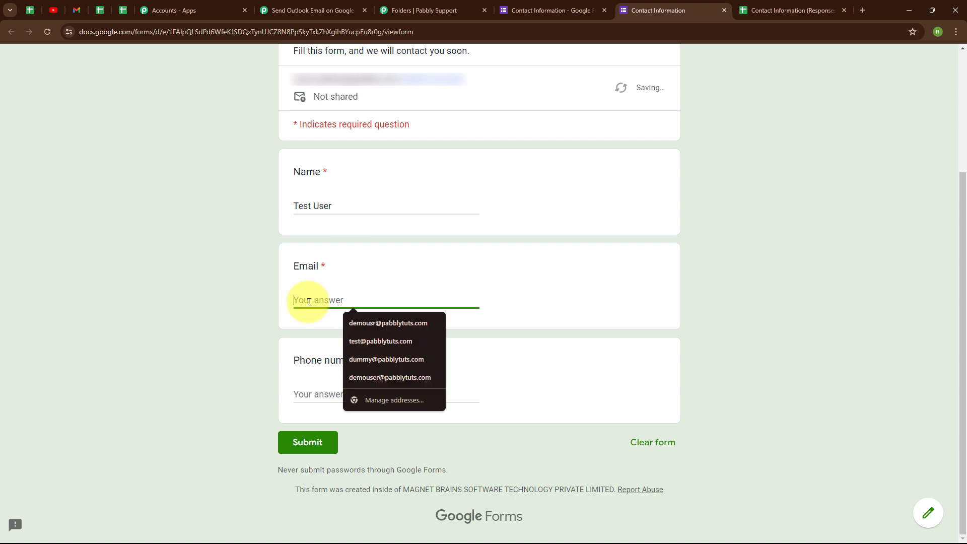
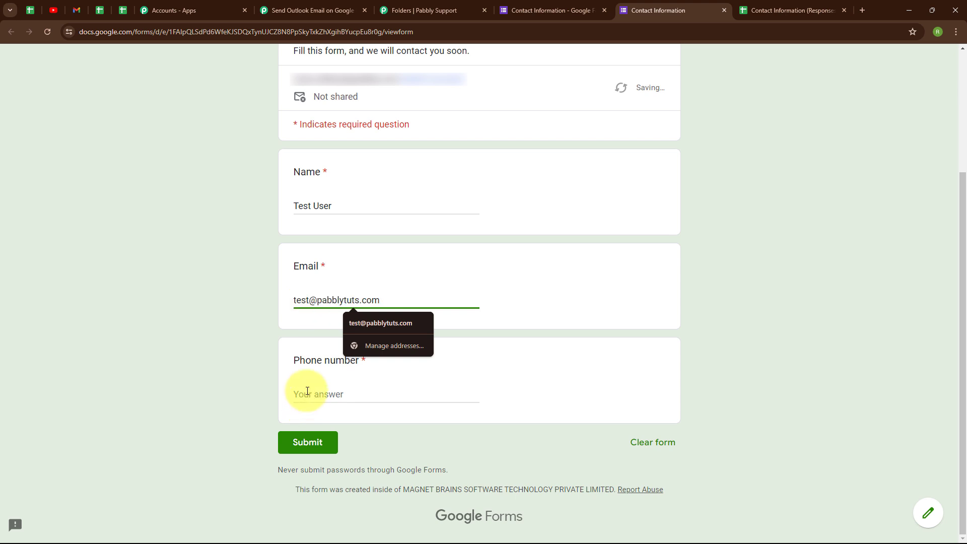
left_click(307, 392)
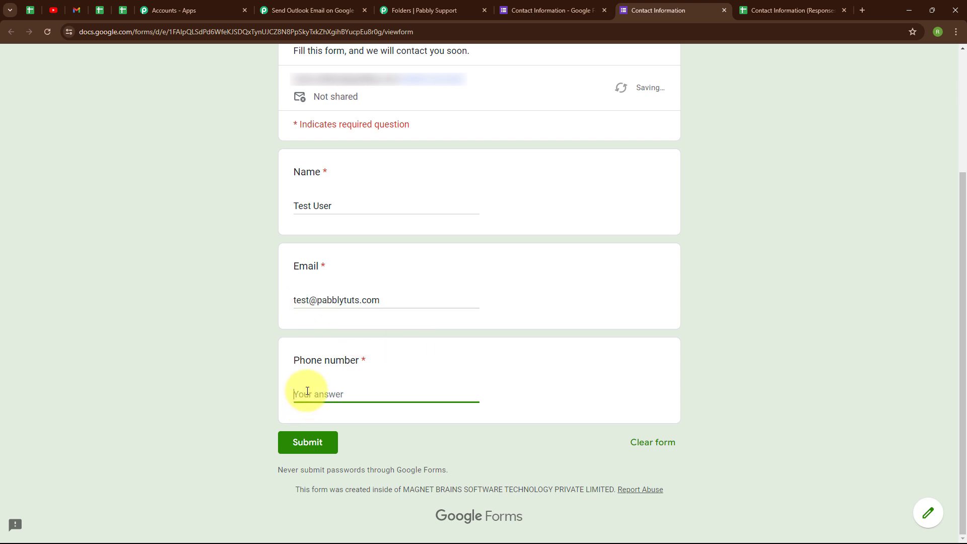
type("888888888")
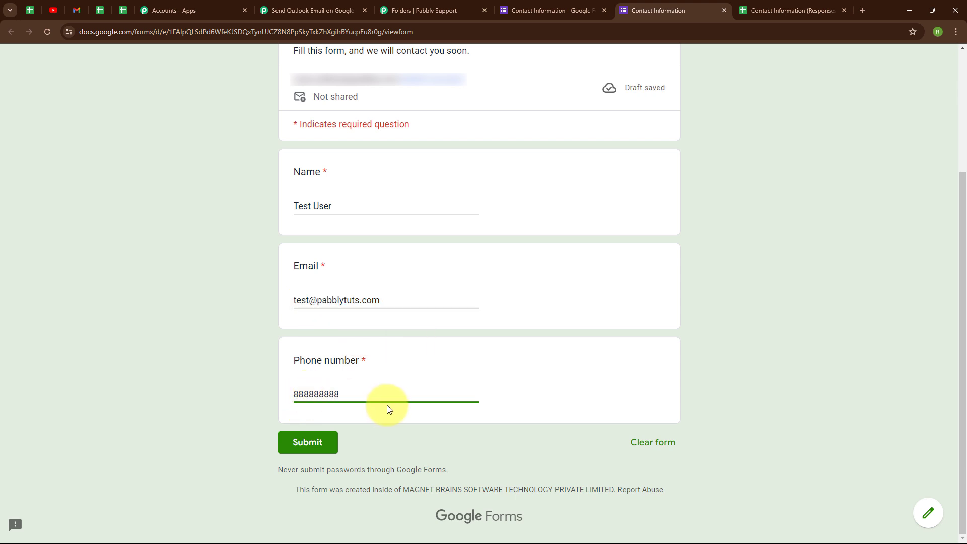
left_click(295, 447)
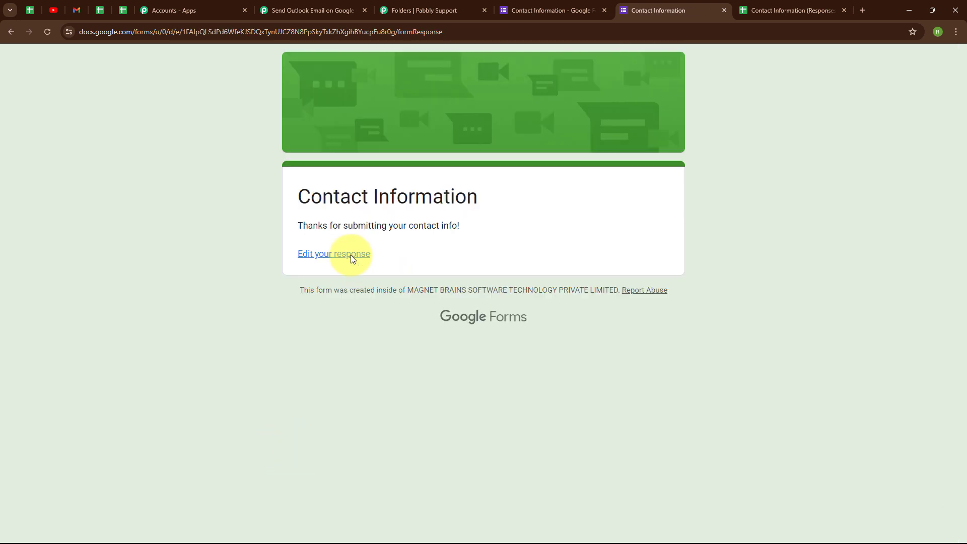
left_click_drag(297, 225, 464, 239)
left_click(467, 257)
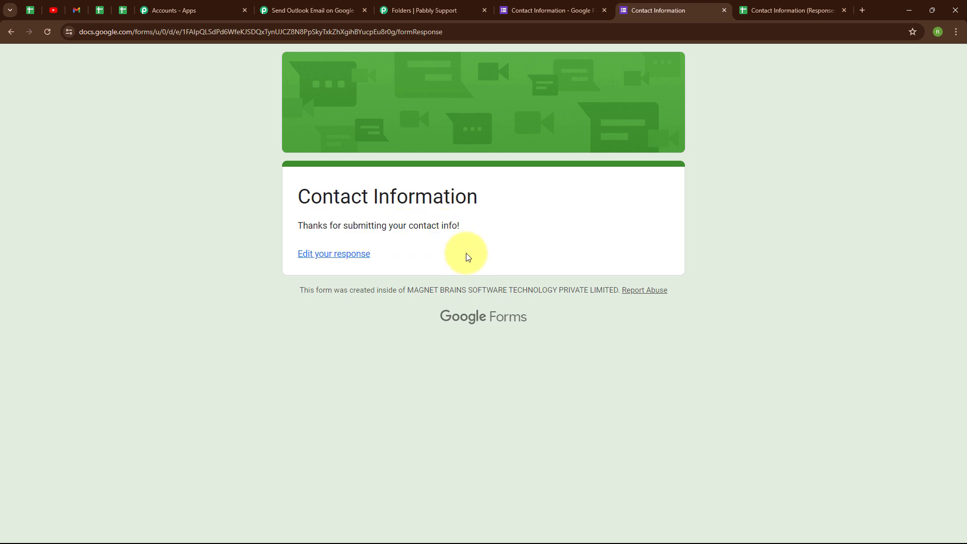
Check the new Gmail email greets the submitted name, then go back to Pabbly Connect
key("alt+Tab")
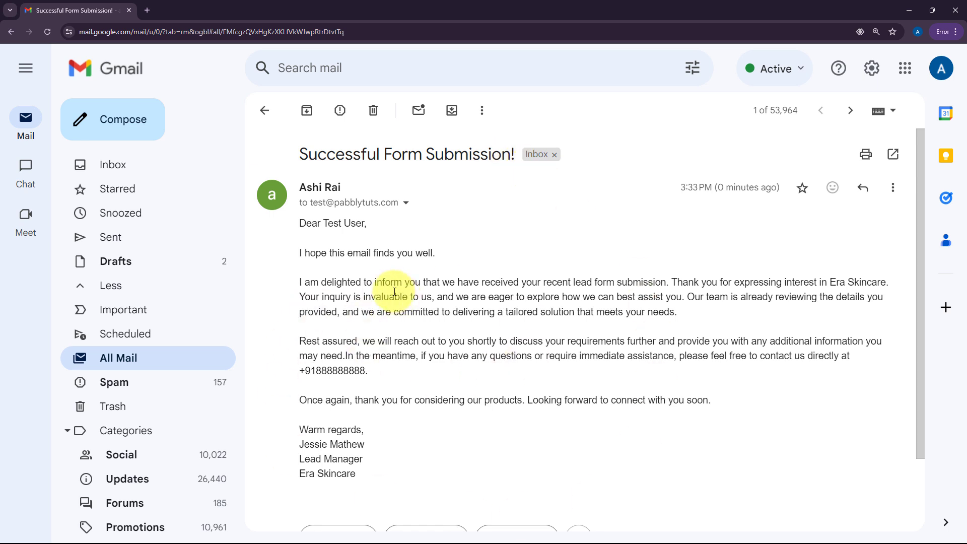
left_click_drag(329, 223, 381, 226)
left_click(429, 233)
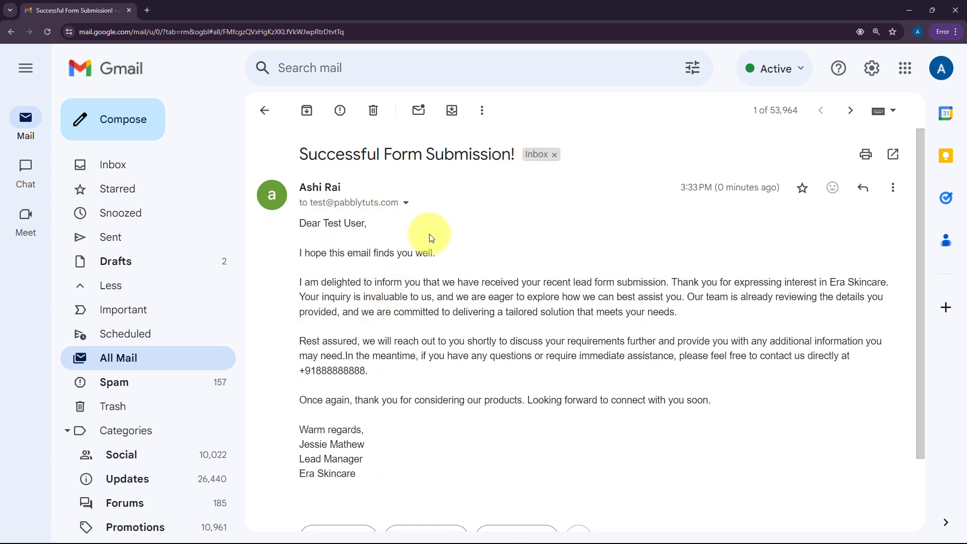